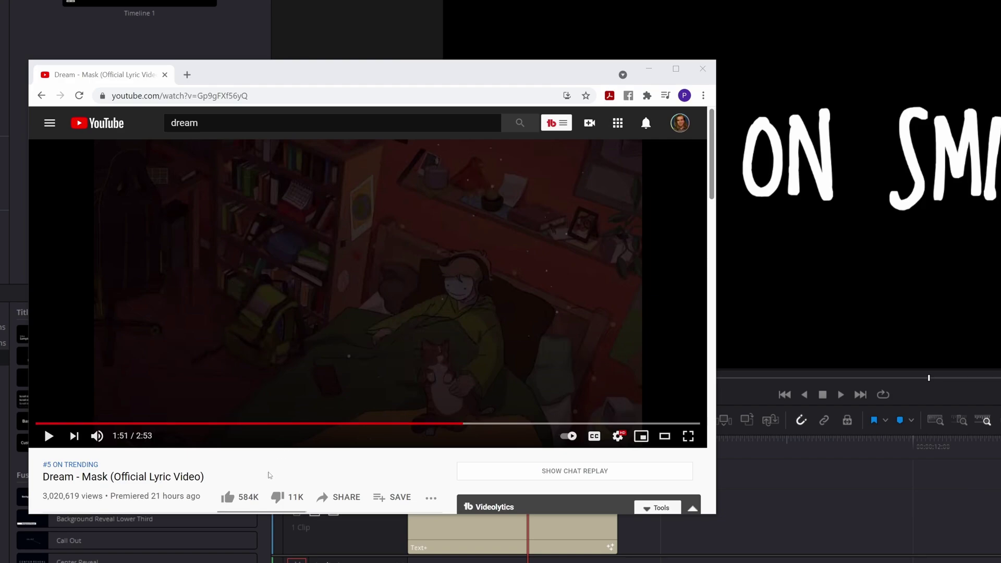
Step: Play the Dream - Mask lyric video muted from about 1:51 and replay it to examine how its lyric text is animated
left_click(587, 374)
left_click(588, 374)
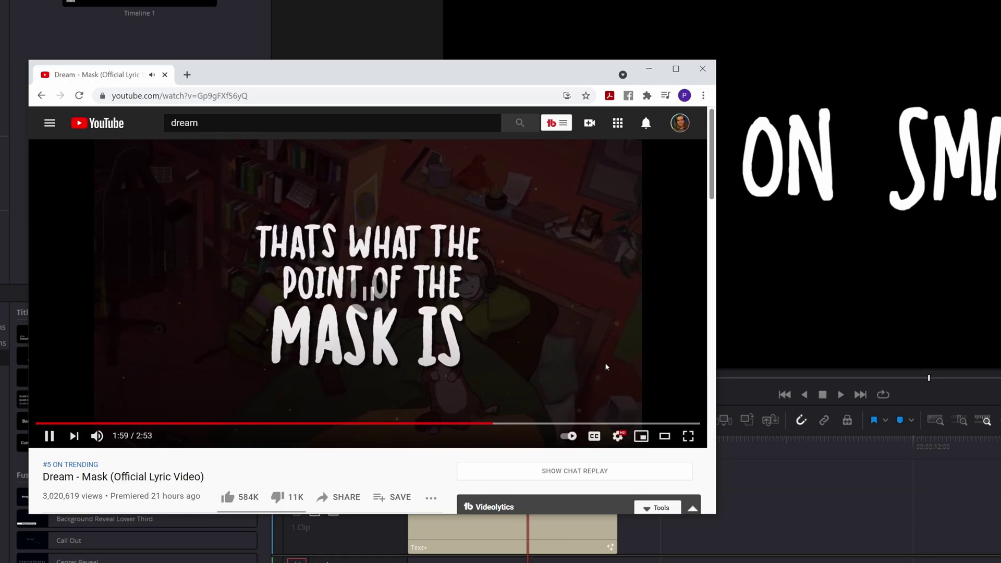
key("m")
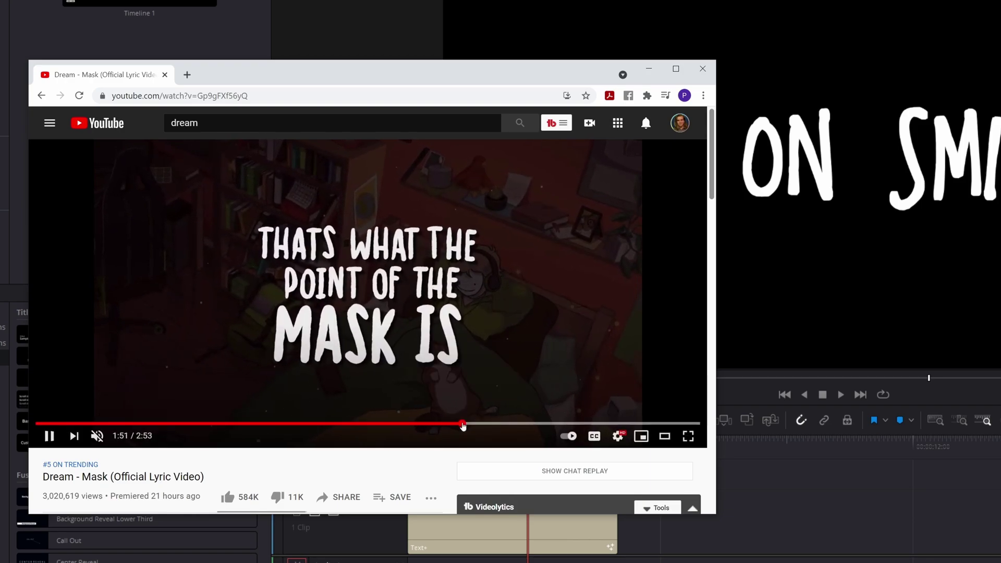
left_click(461, 417)
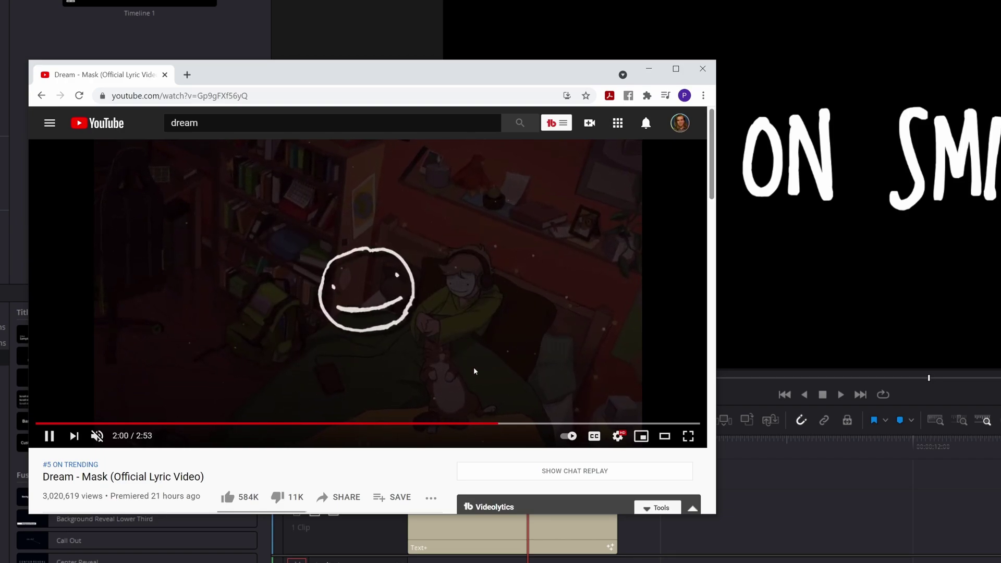
left_click(488, 425)
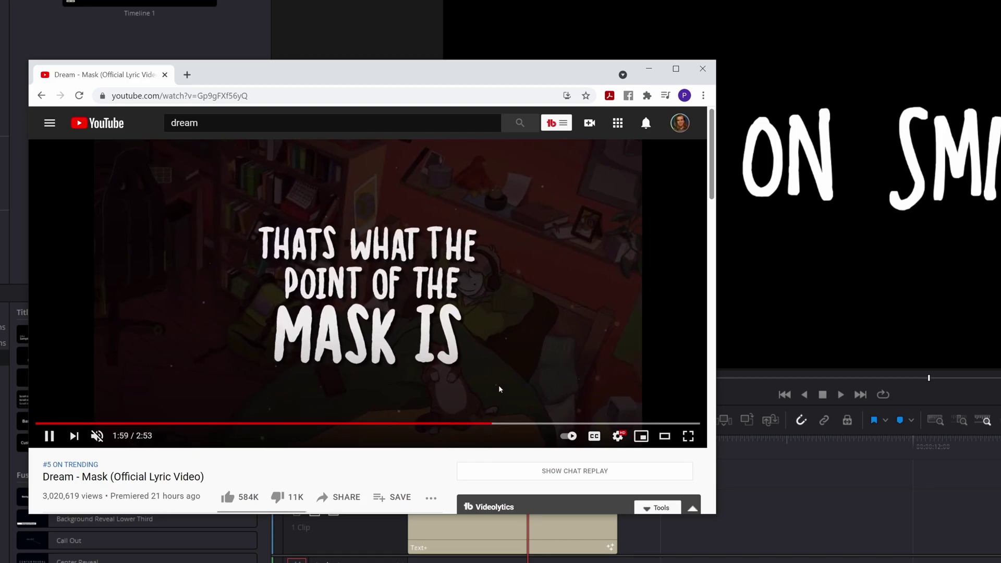
left_click(500, 356)
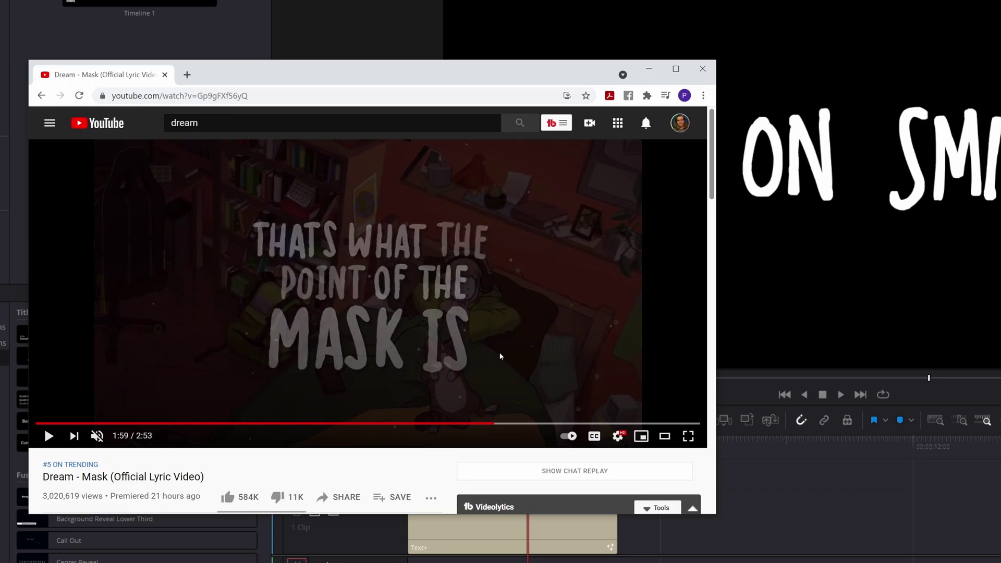
left_click(420, 273)
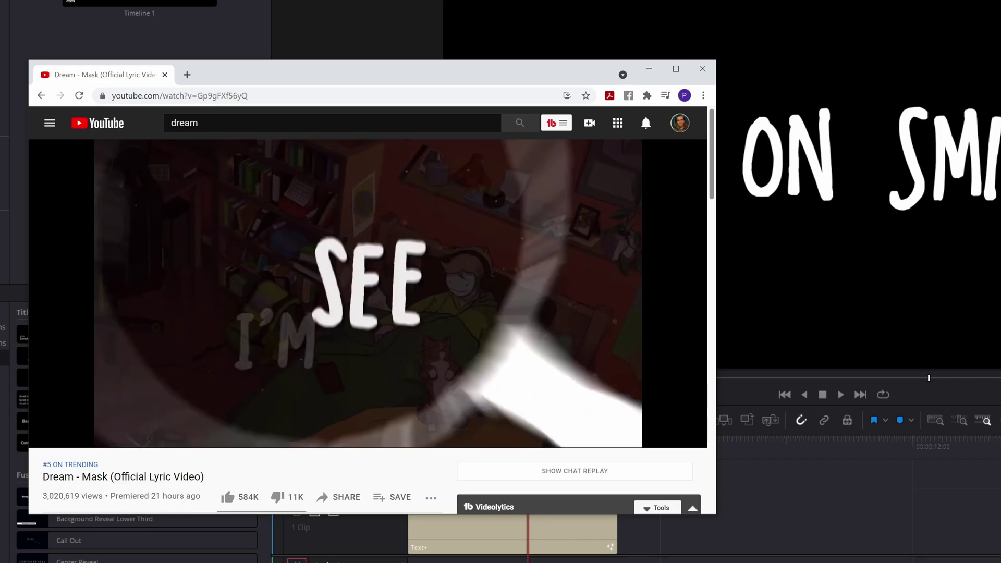
left_click(546, 389)
Step: Switch to DaVinci Resolve and play the KEEP ON SMILING title from the start of the timeline
left_click(829, 500)
key("Home")
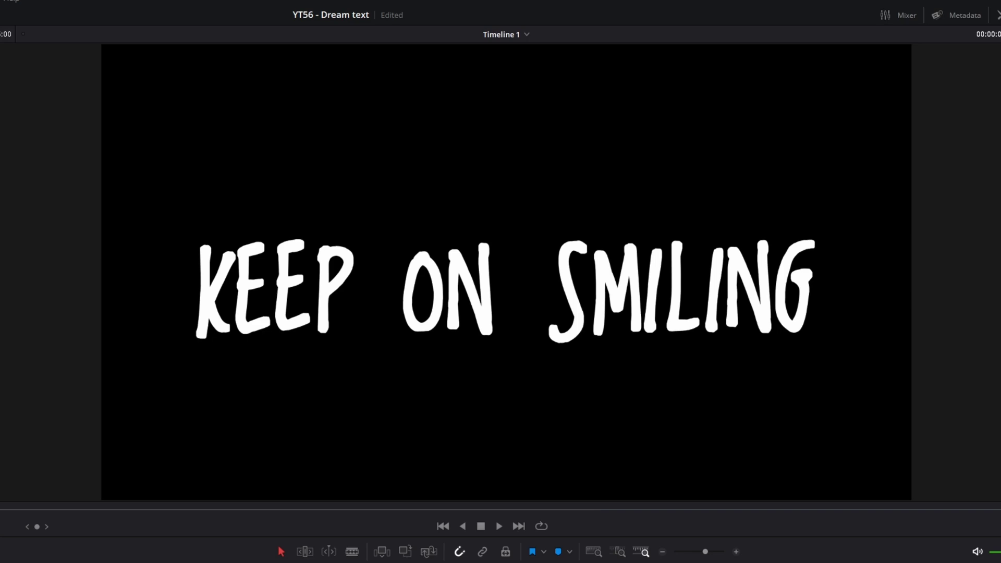
key("space")
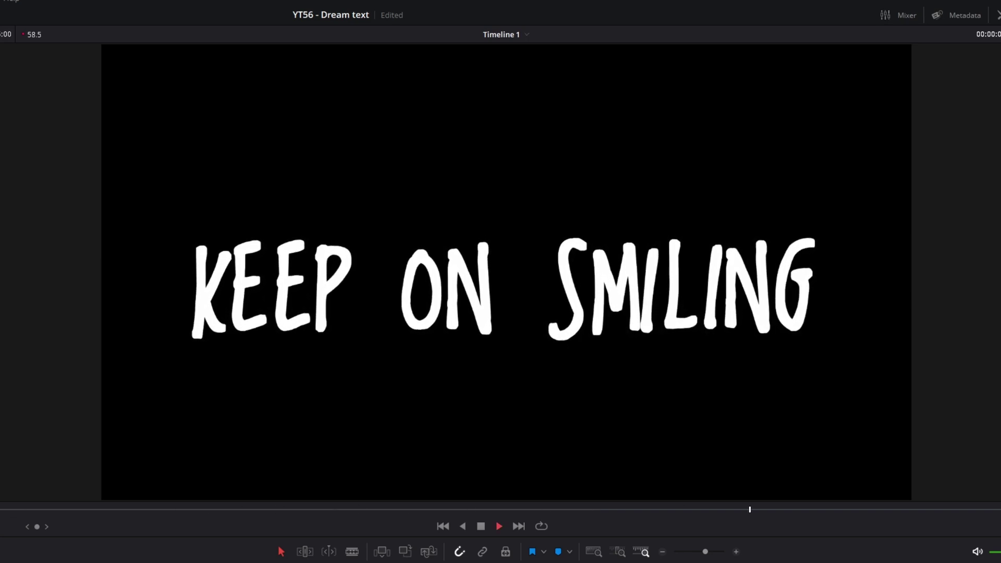
key("space")
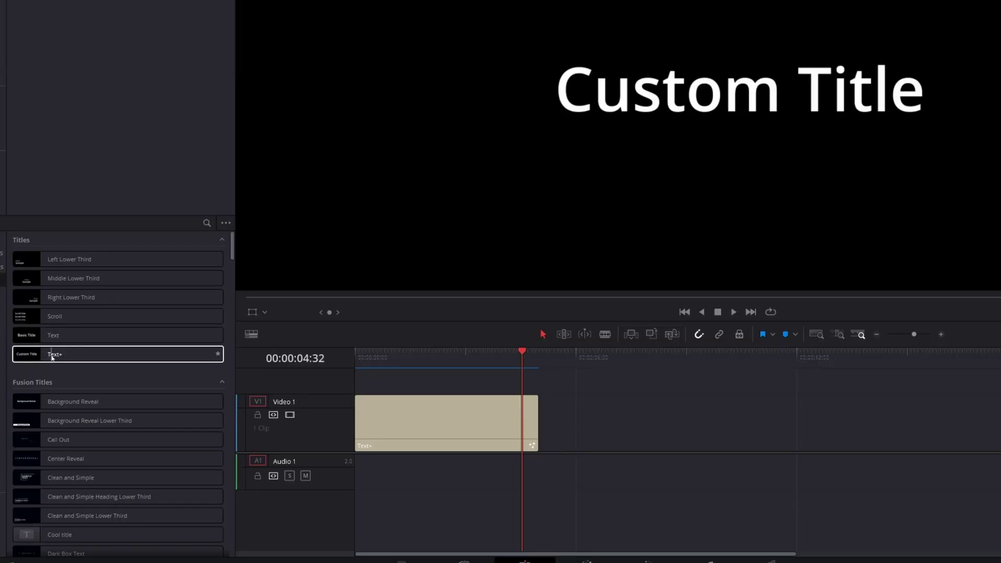
Step: Add a Text+ title to the Video 1 track after the existing clip and move the playhead onto it
left_click_drag(54, 362, 641, 447)
left_click_drag(647, 357, 692, 373)
left_click(705, 425)
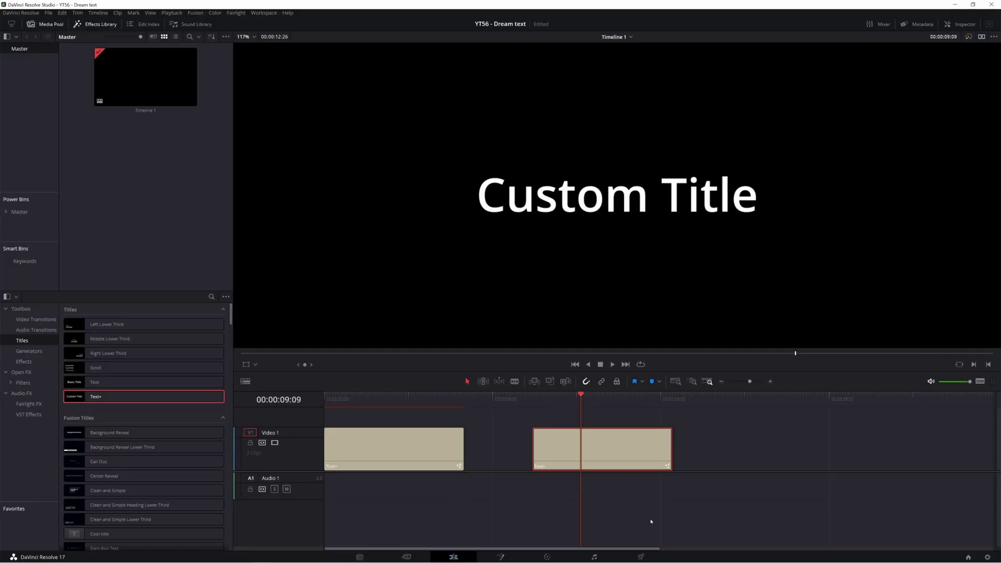
Step: Set the new title's text to HI DREAM and its font to Loved by the King
left_click(963, 24)
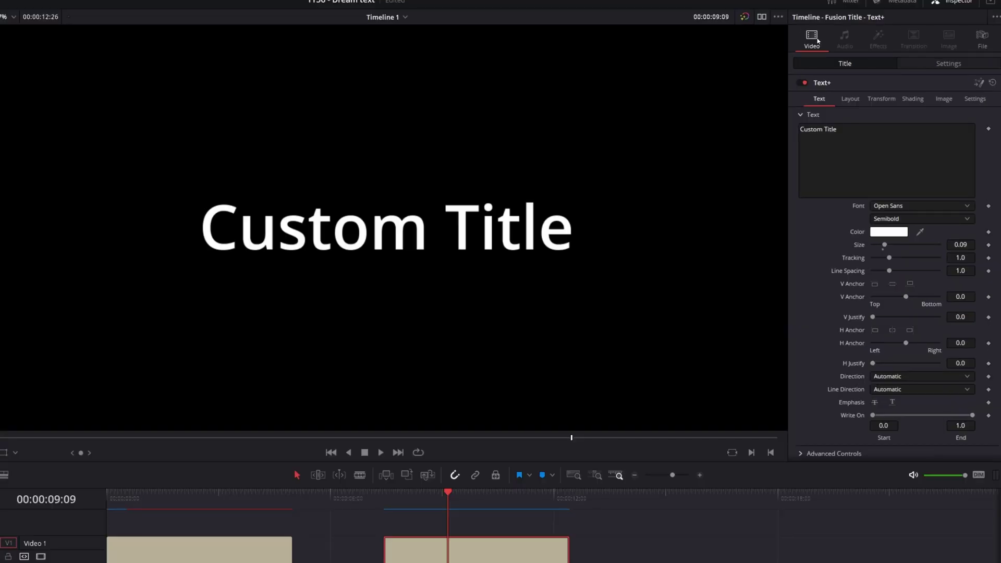
left_click_drag(893, 126, 706, 57)
type("HI DREAM")
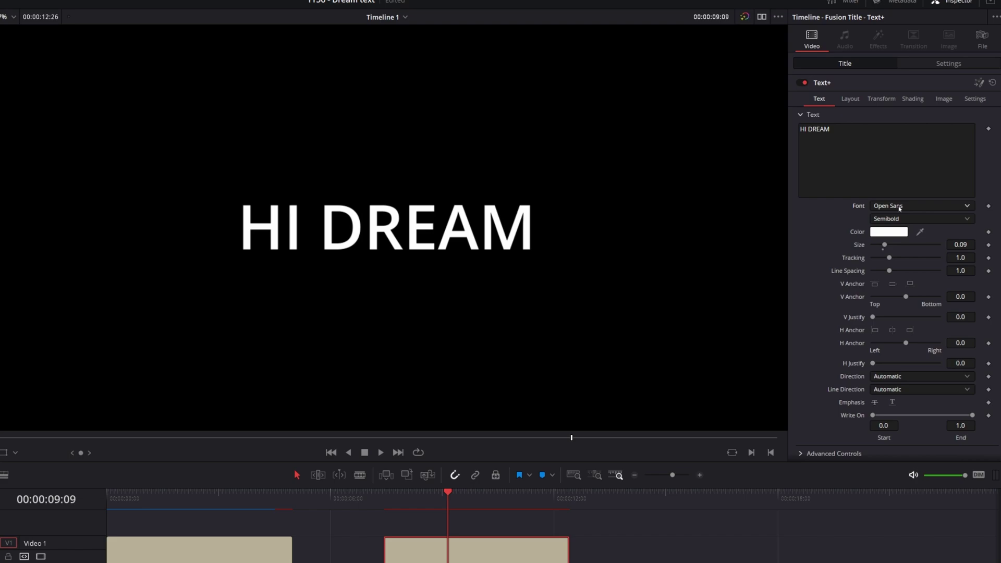
left_click(899, 207)
type("lo")
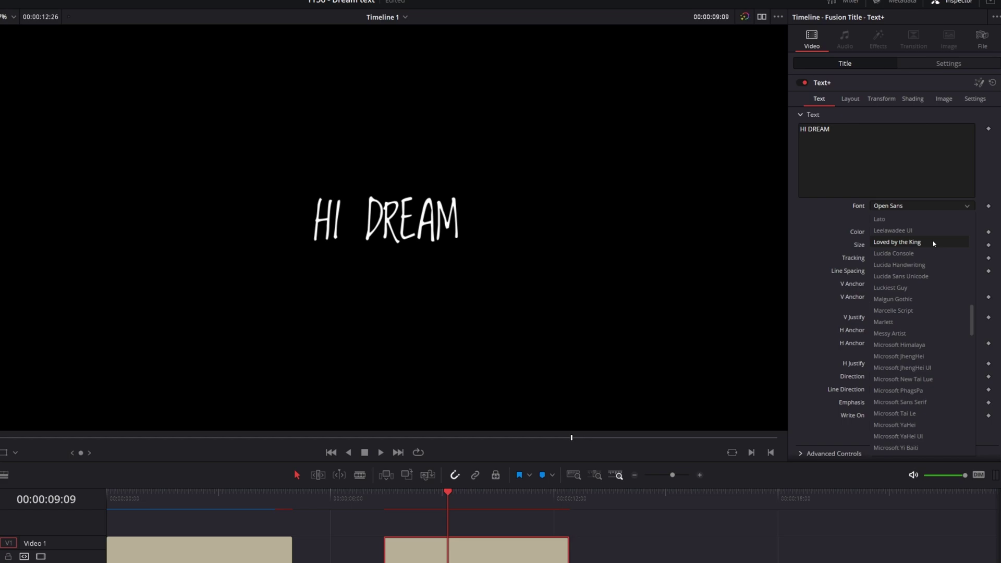
left_click(934, 242)
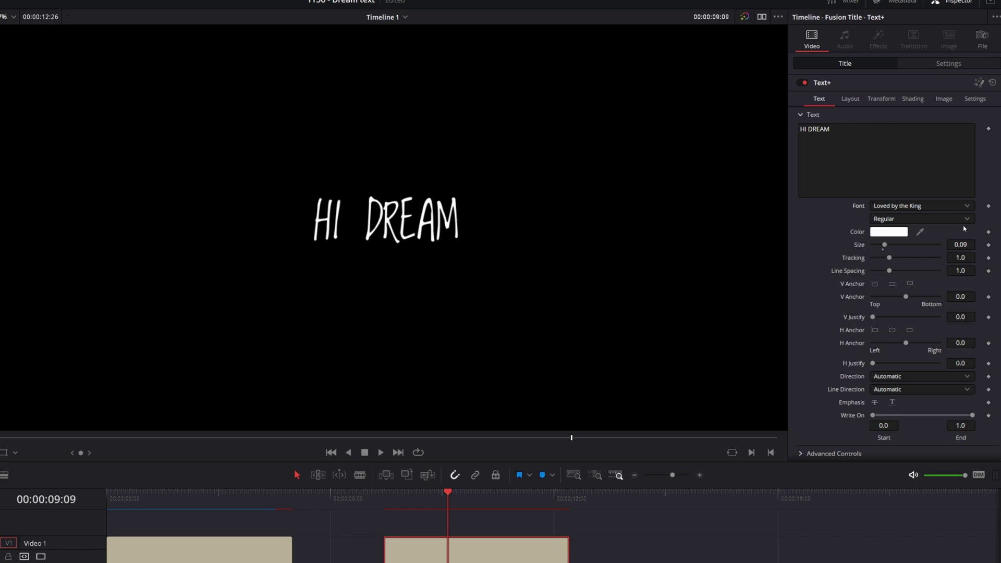
Step: Open the HI DREAM title in Fusion and spread the Template and MediaOut1 nodes far apart
left_click(979, 83)
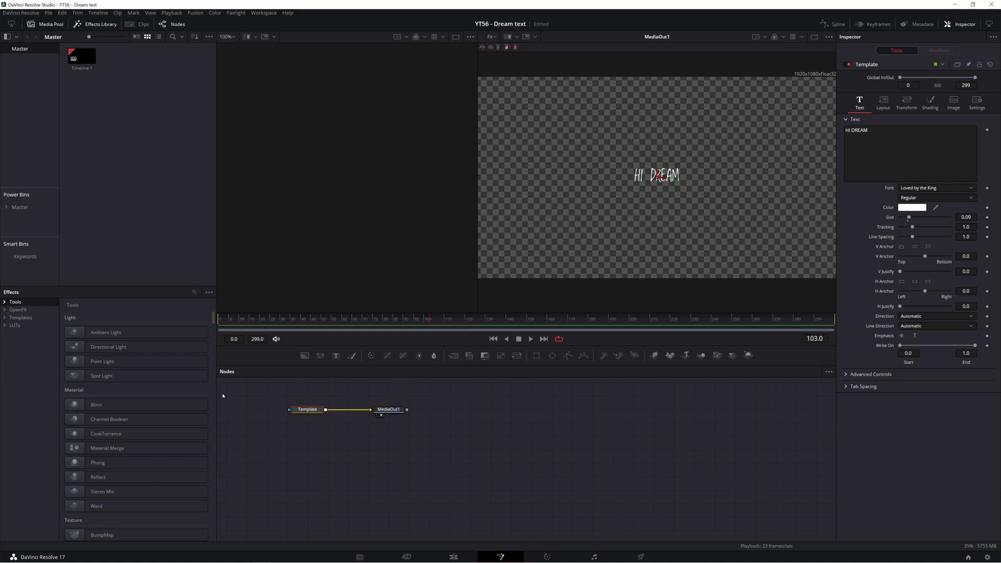
left_click(444, 455)
scroll(312, 426, "up", 5)
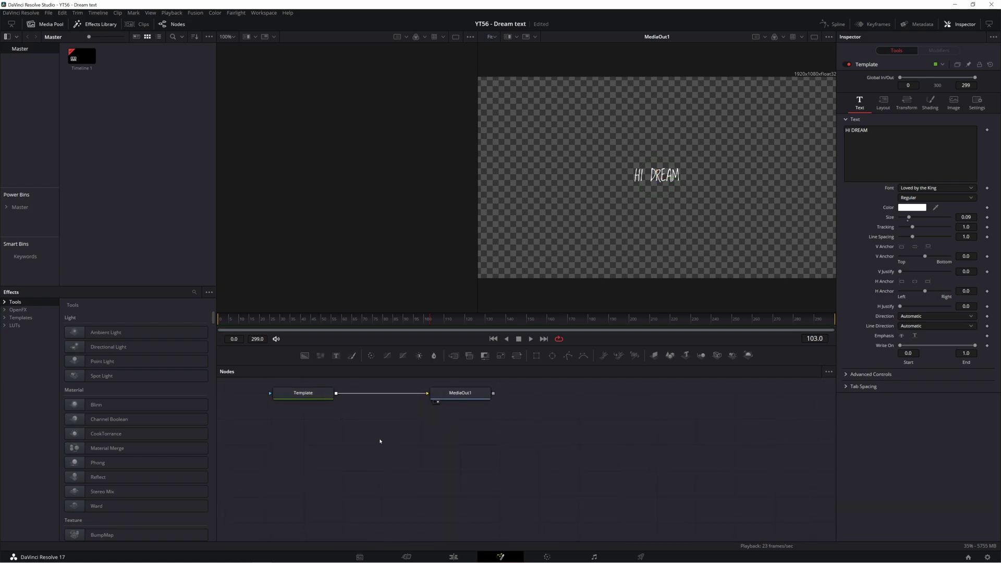
left_click_drag(380, 441, 444, 484)
left_click_drag(365, 439, 351, 444)
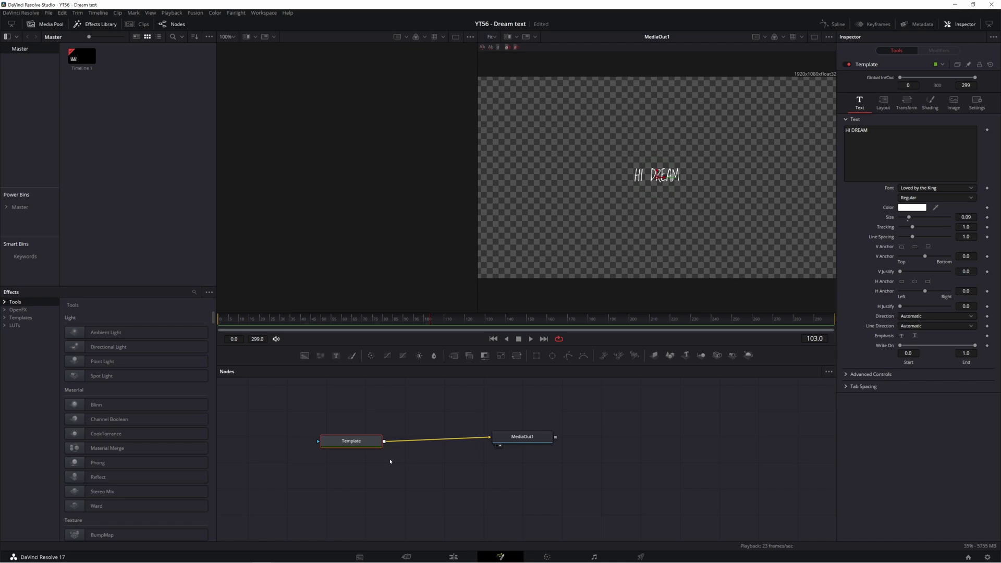
left_click_drag(510, 437, 706, 438)
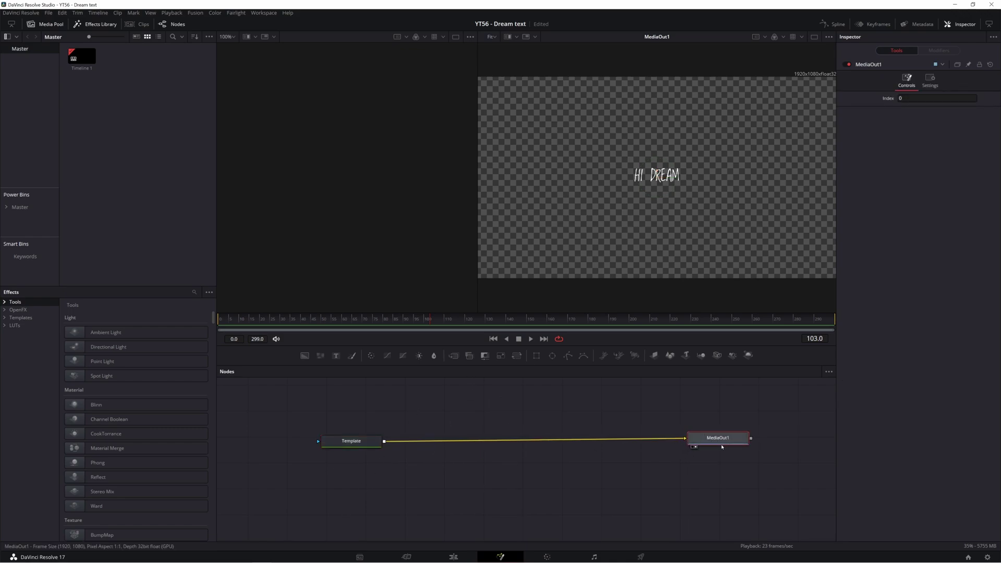
mouse_move(722, 447)
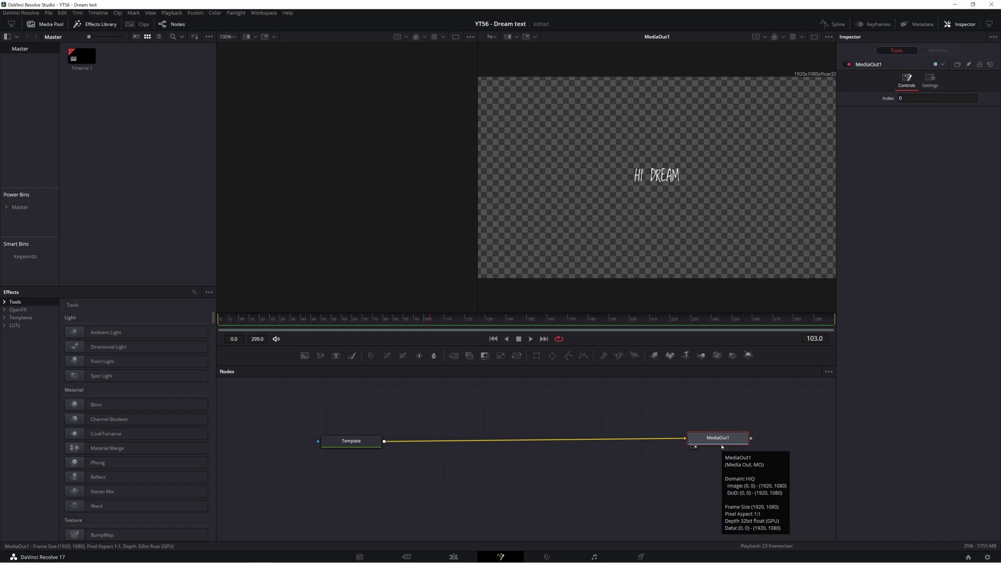
left_click_drag(352, 441, 315, 436)
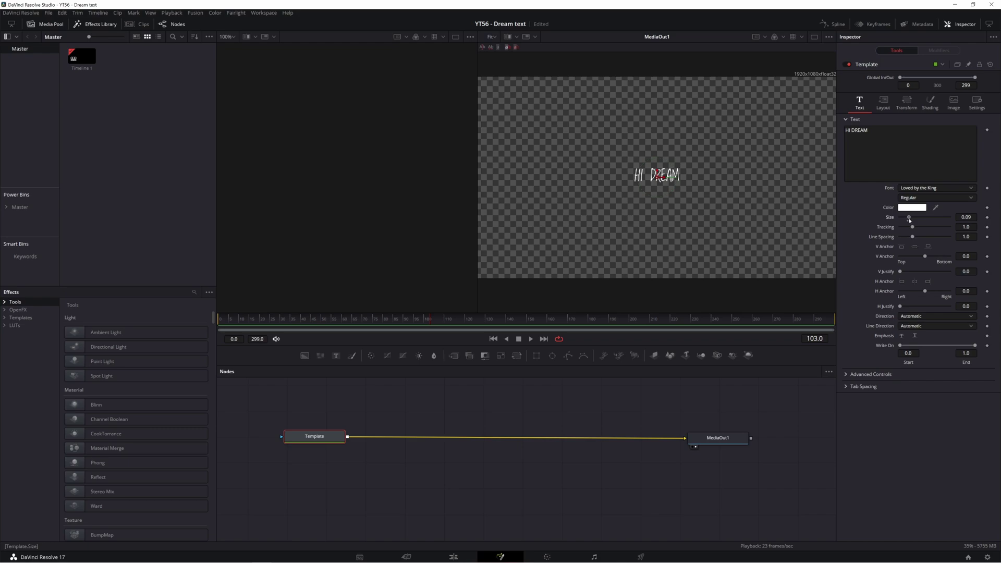
Step: Set the Template text's size to 0.3504 and its tracking to 1.077
left_click_drag(910, 221, 978, 227)
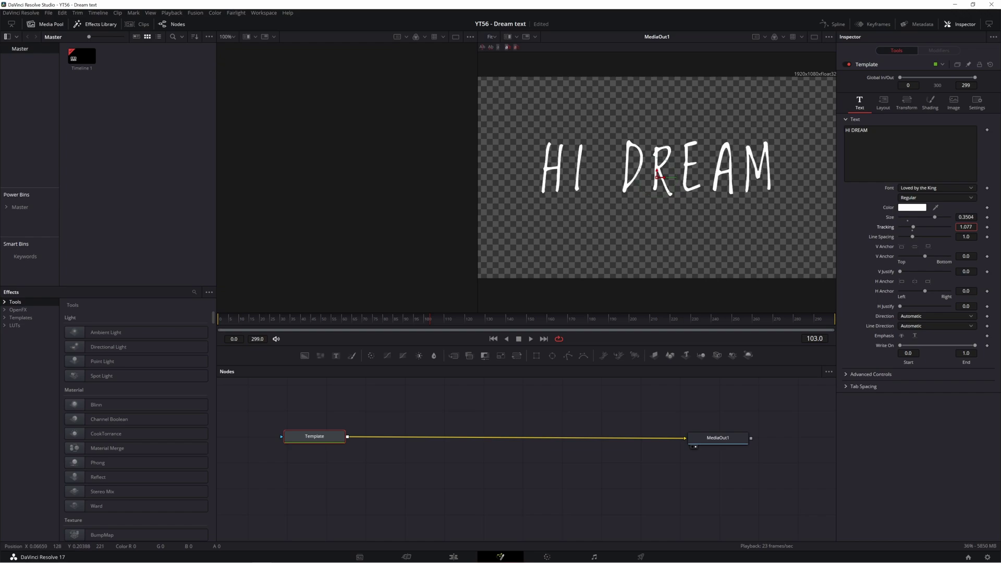
key("ctrl+s")
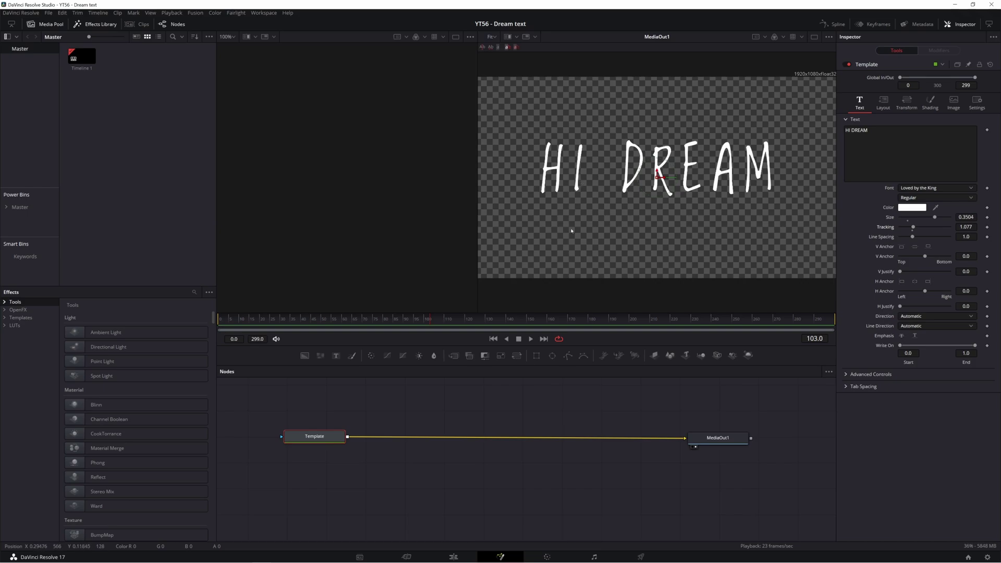
left_click_drag(344, 444, 332, 443)
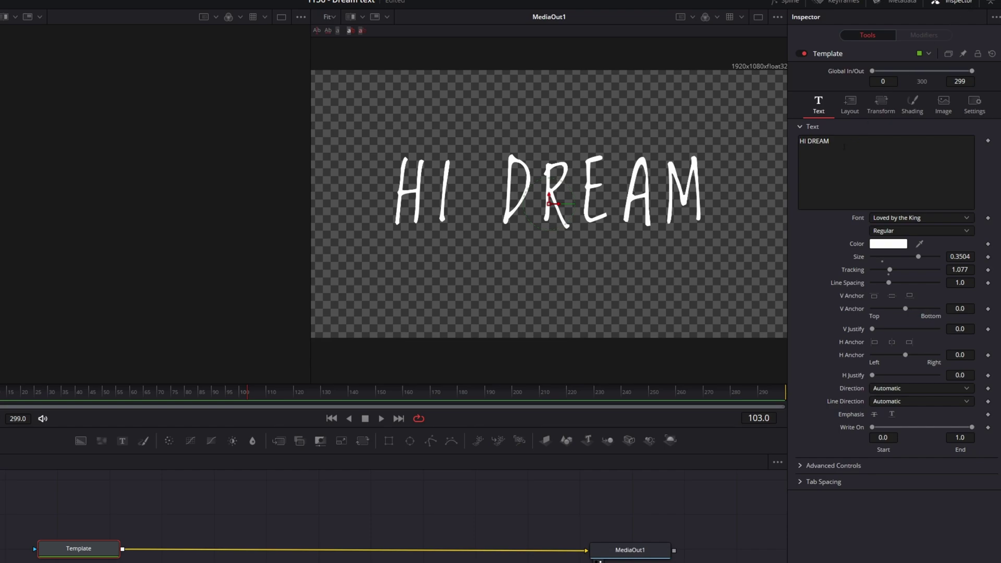
Step: Apply a Follower modifier to the HI DREAM text and display the modifier's settings
right_click(831, 163)
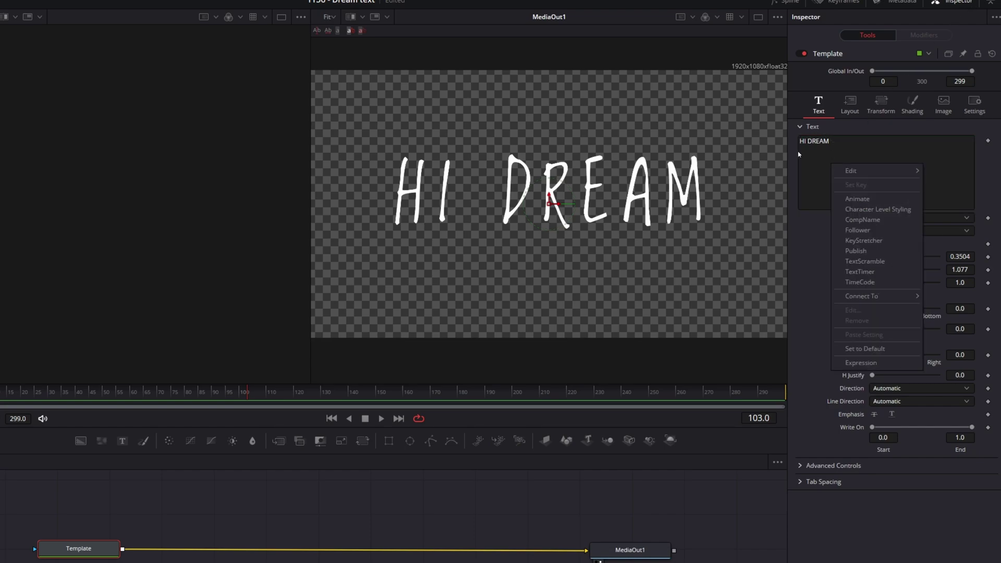
left_click(875, 229)
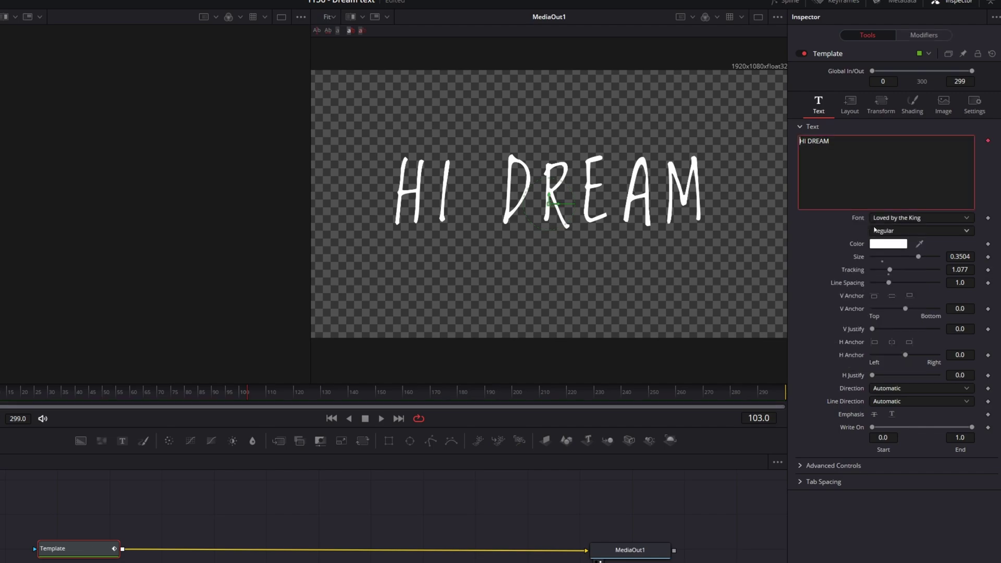
left_click(933, 38)
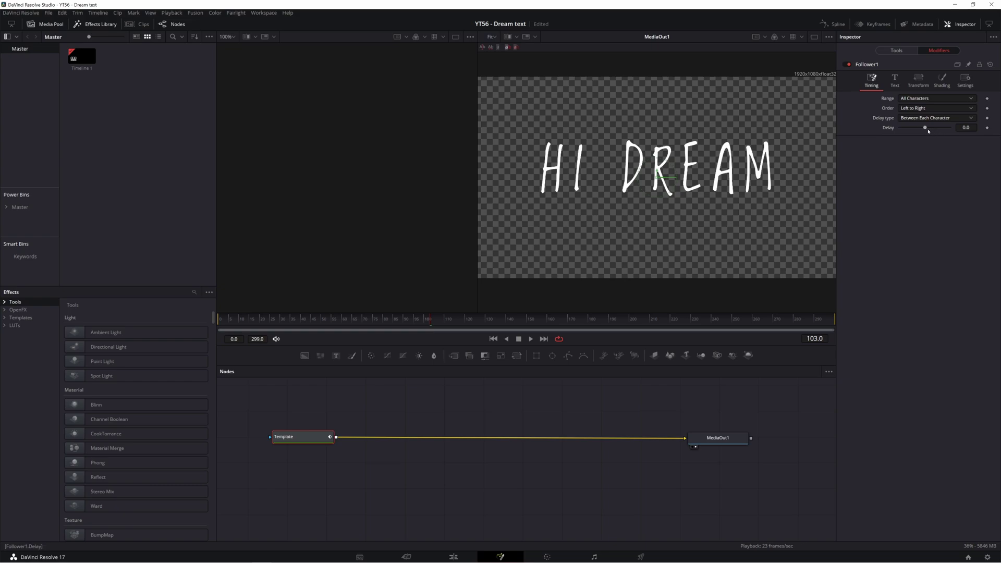
Step: Set the Follower's delay between characters to 12.3 and its order to Completely Random
left_click_drag(904, 142, 938, 131)
left_click(918, 110)
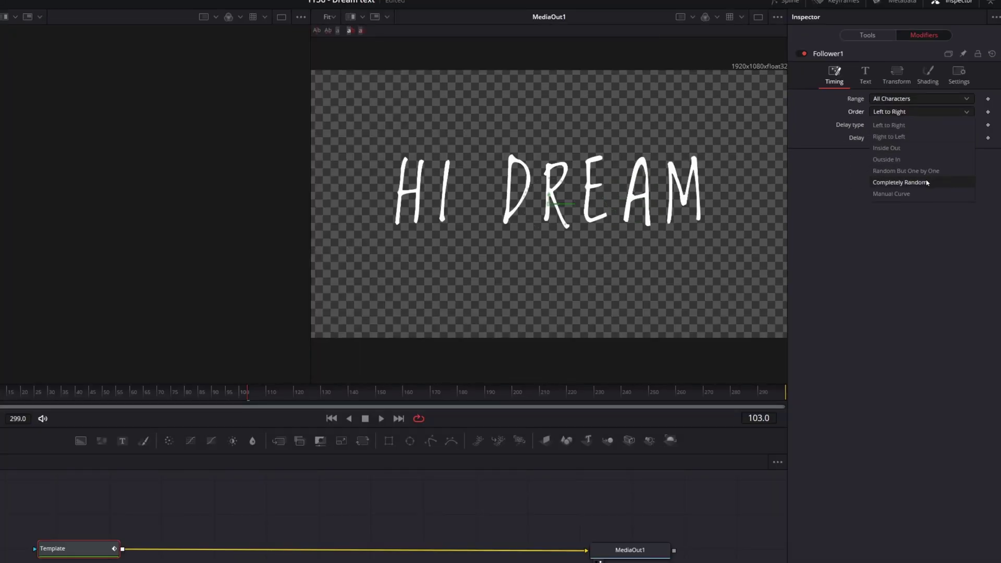
left_click(918, 161)
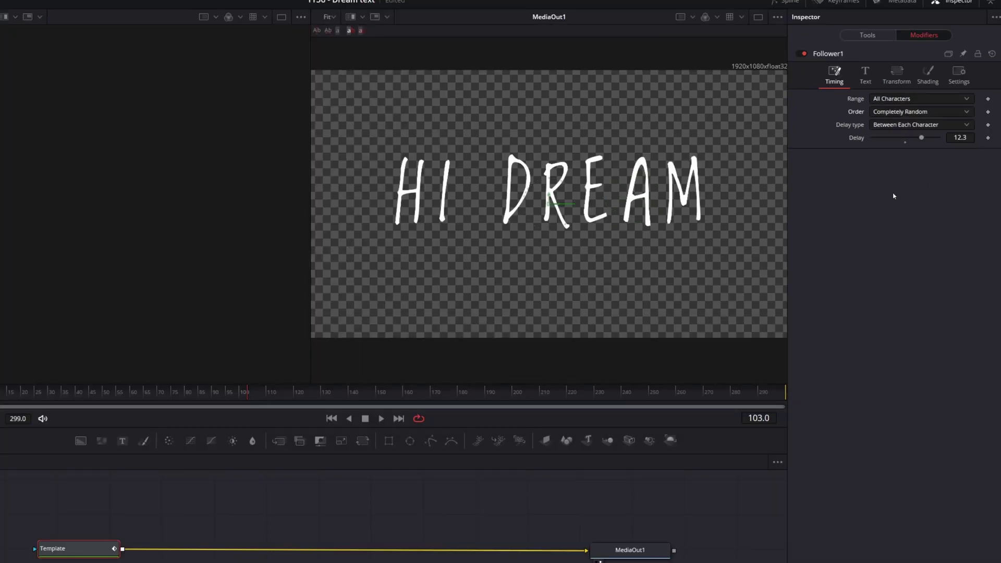
Step: Keyframe the shading position Offset of the Follower at frame 2 and return to the Follower's shading settings
left_click(896, 75)
left_click(928, 76)
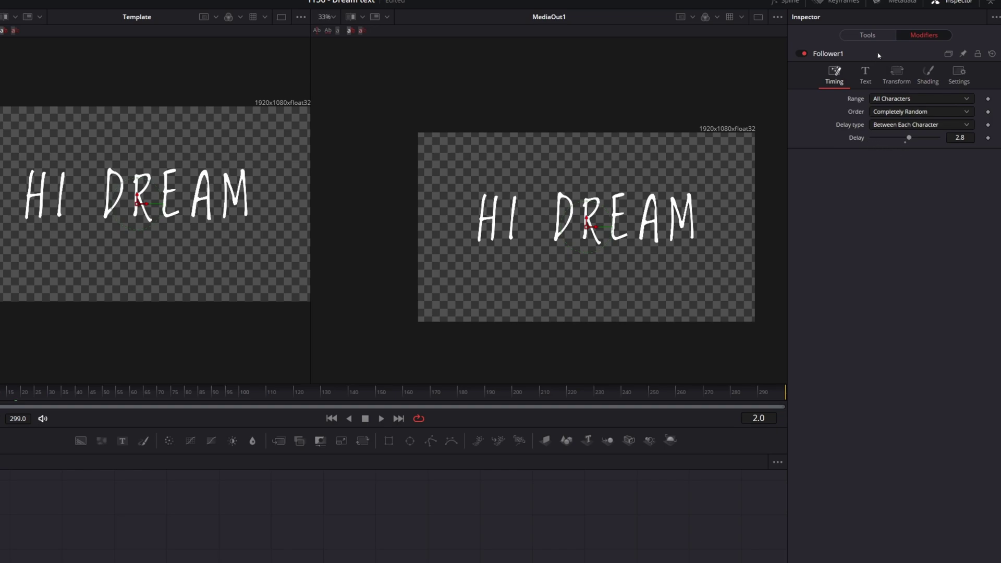
left_click(923, 74)
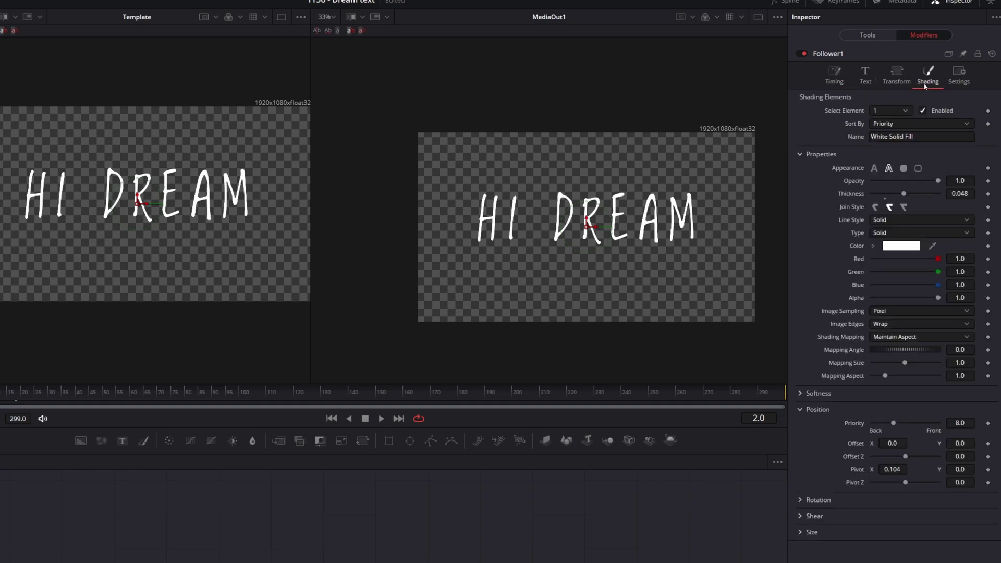
left_click(988, 444)
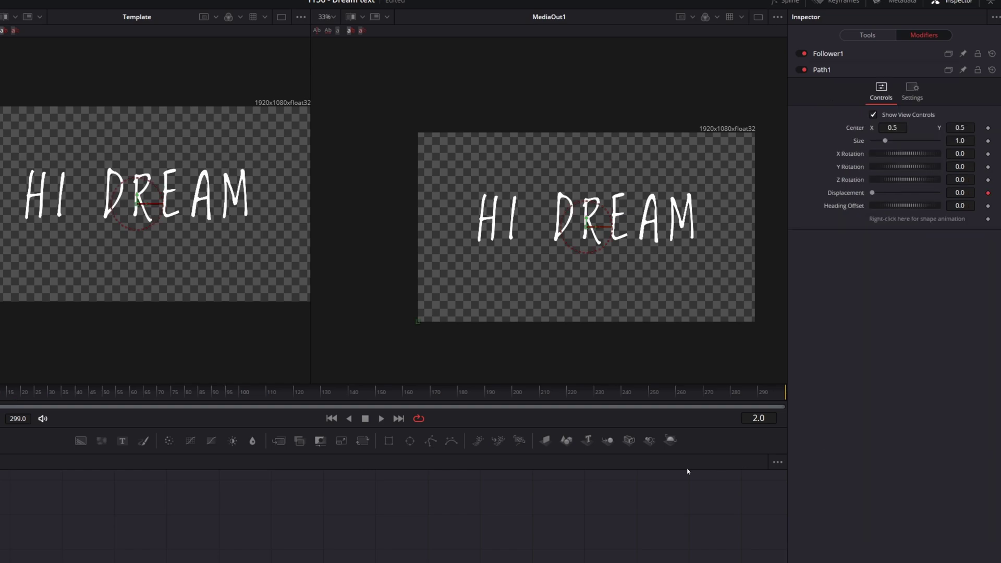
left_click(829, 54)
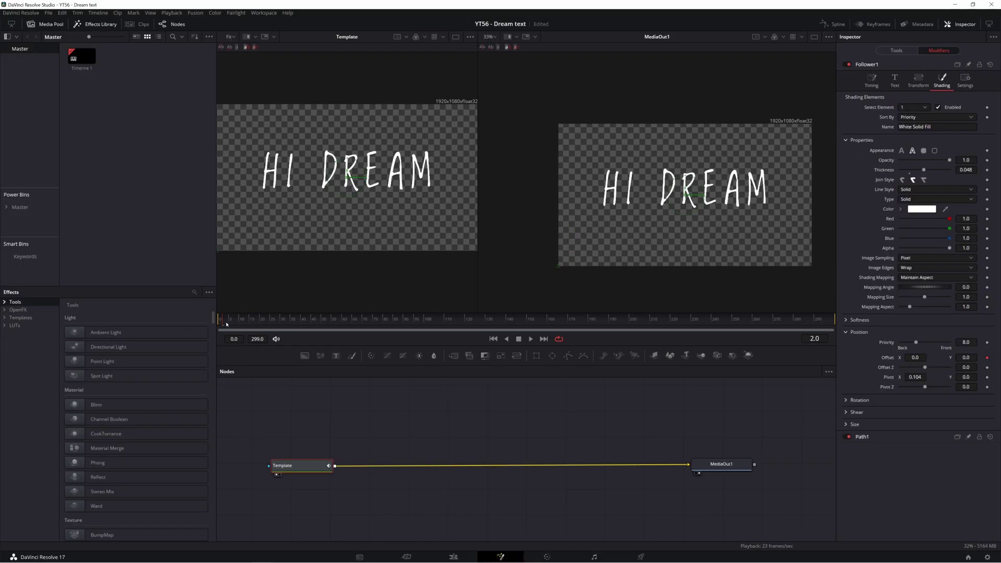
Step: Keyframe the Follower's shading Offset Y at 0.271 a few frames further along and save the project
left_click_drag(226, 324, 238, 324)
left_click_drag(966, 358, 991, 357)
key("space")
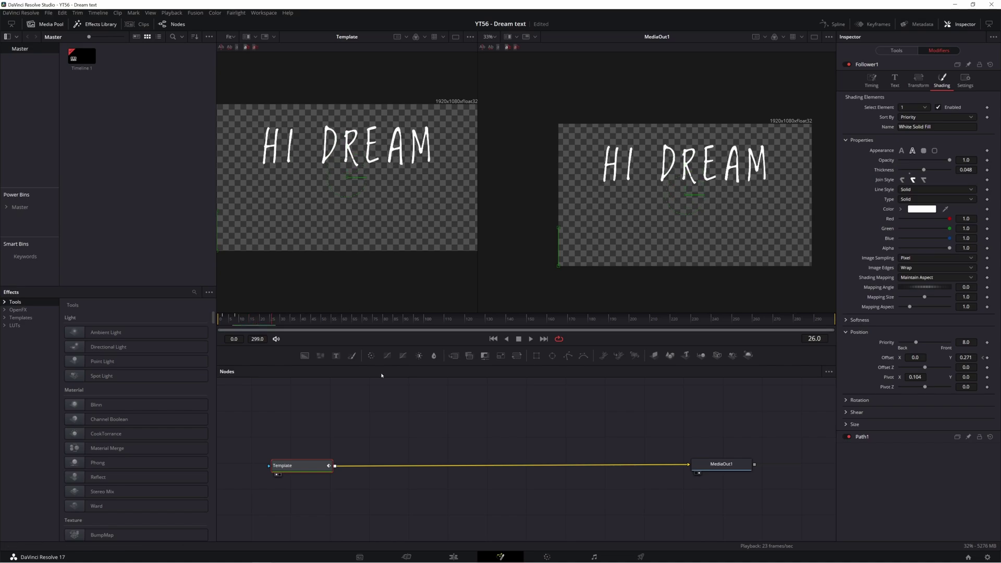
key("ctrl+s")
left_click_drag(245, 321, 227, 321)
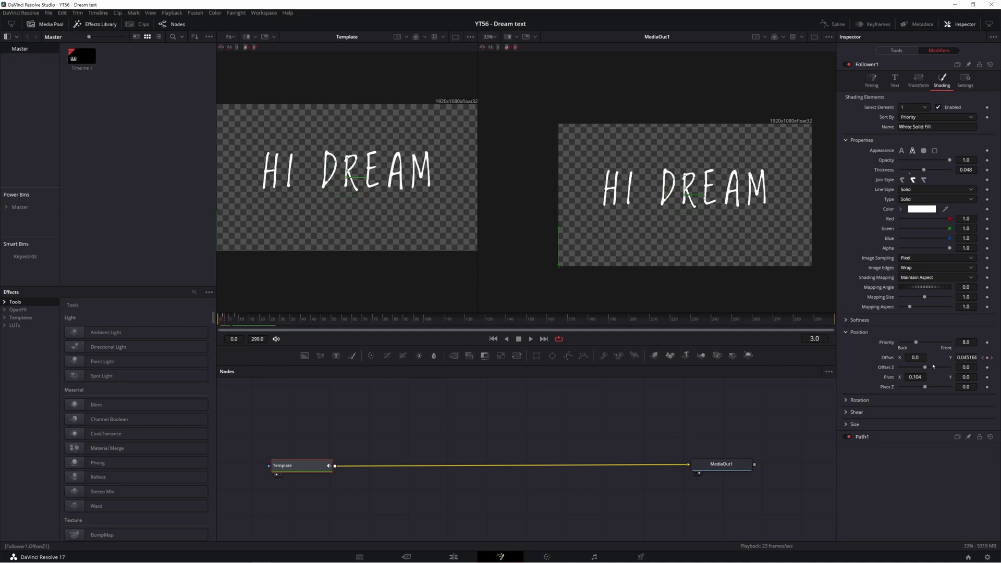
Step: Review the Offset animation and delete the Follower's shading position Offset keyframes at frames 8 and 2
left_click_drag(235, 327, 282, 331)
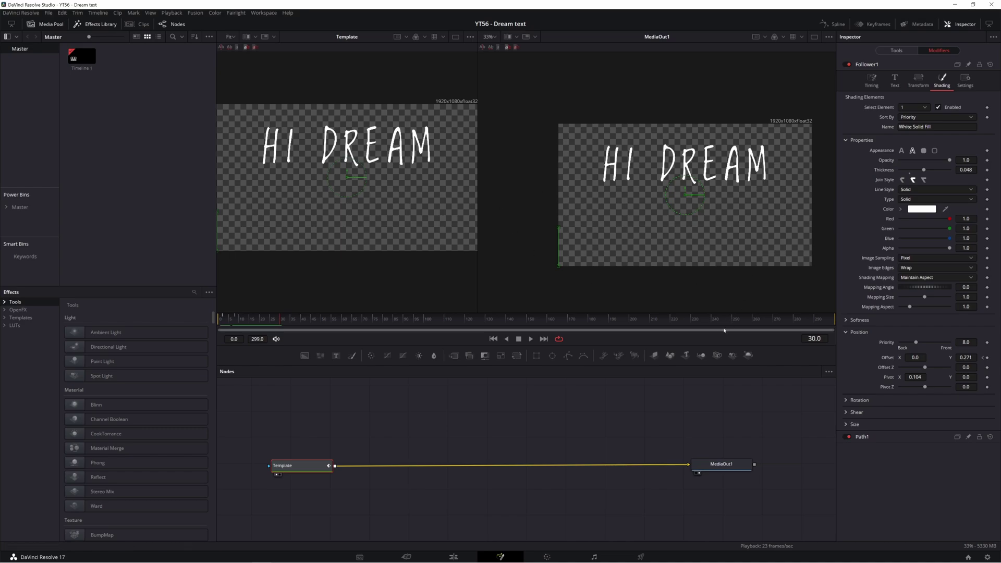
left_click(982, 359)
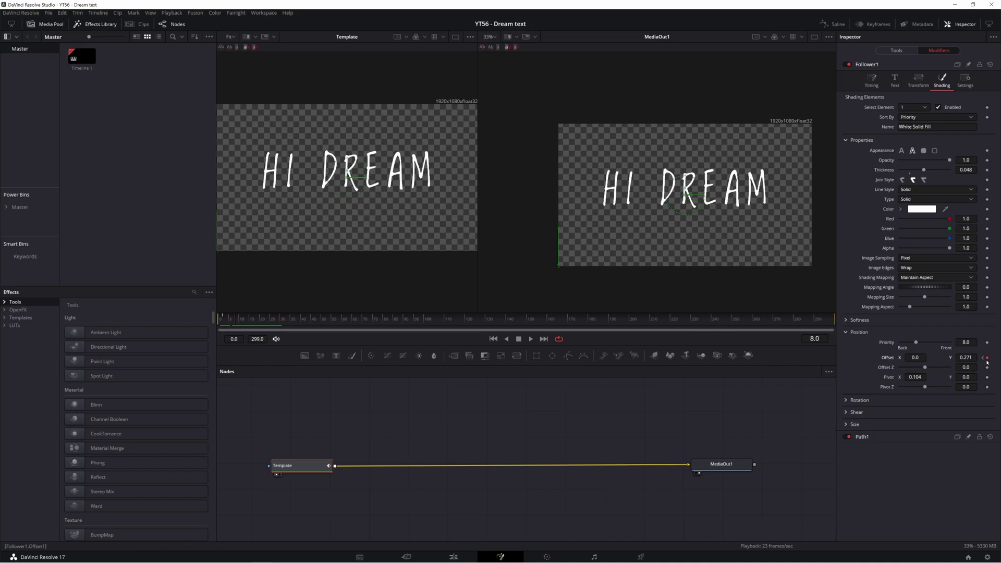
left_click(986, 358)
left_click(982, 358)
left_click(987, 358)
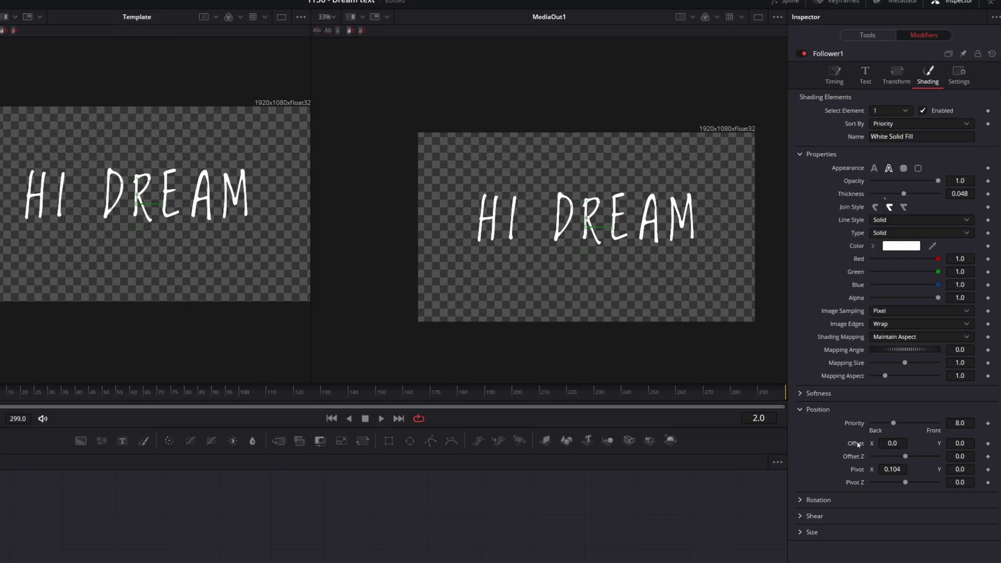
Step: Modify the Follower's shading position Offset with a Perturb modifier
right_click(858, 444)
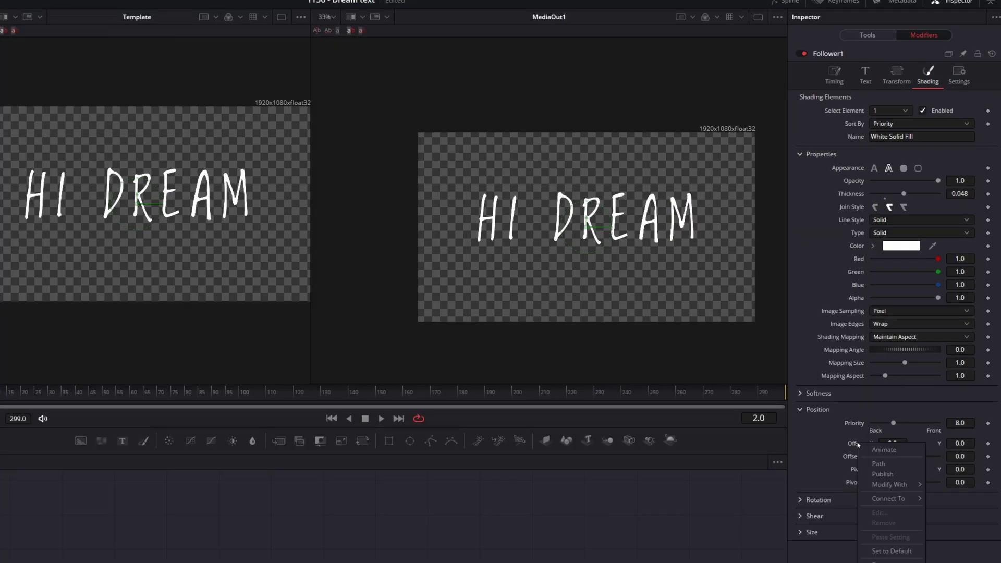
mouse_move(886, 485)
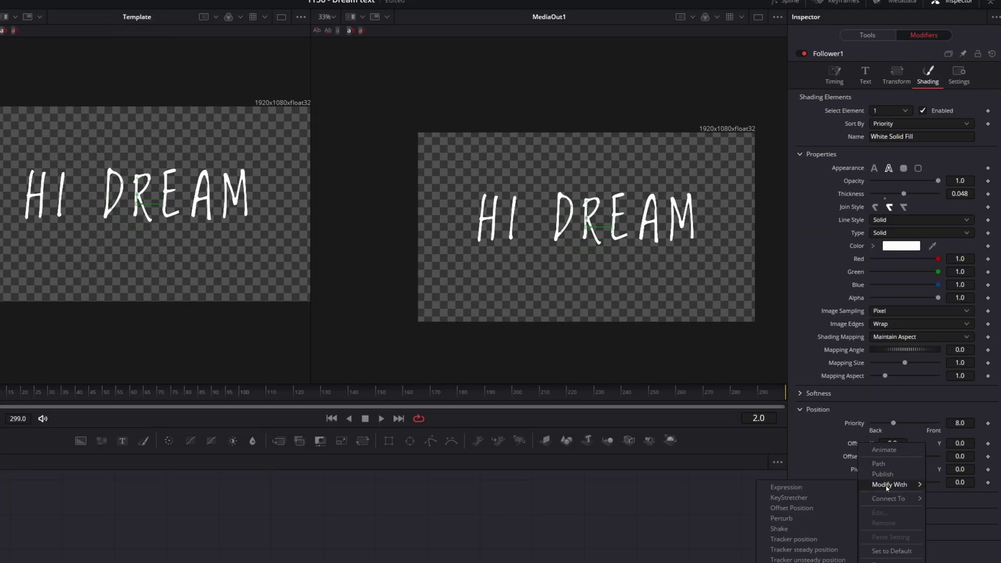
left_click(833, 521)
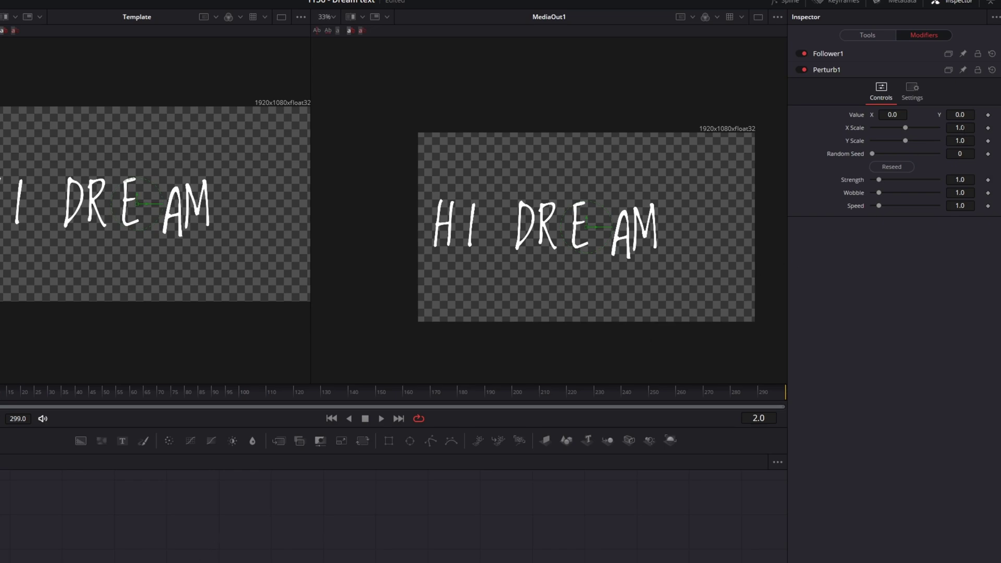
Step: Set the Perturb modifier's X Scale and Y Scale both to 0.025
left_click_drag(960, 128, 853, 158)
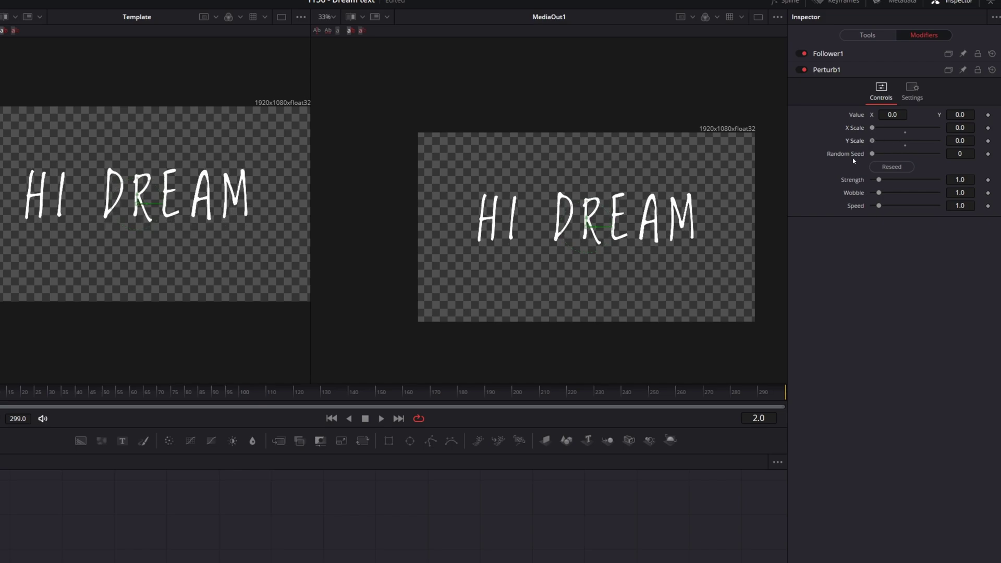
left_click(964, 128)
type(".025")
key("Tab")
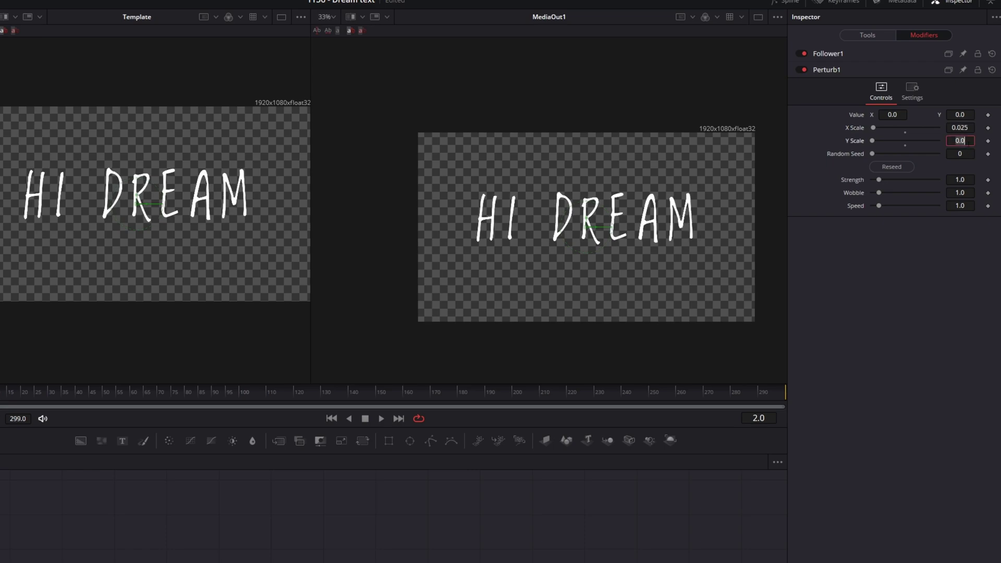
type("-0")
type("25")
key("Return")
Step: Raise the Follower's delay between characters to about 22.6 and the Perturb modifier's Wobble to about 4.17
left_click_drag(3, 401, 273, 391)
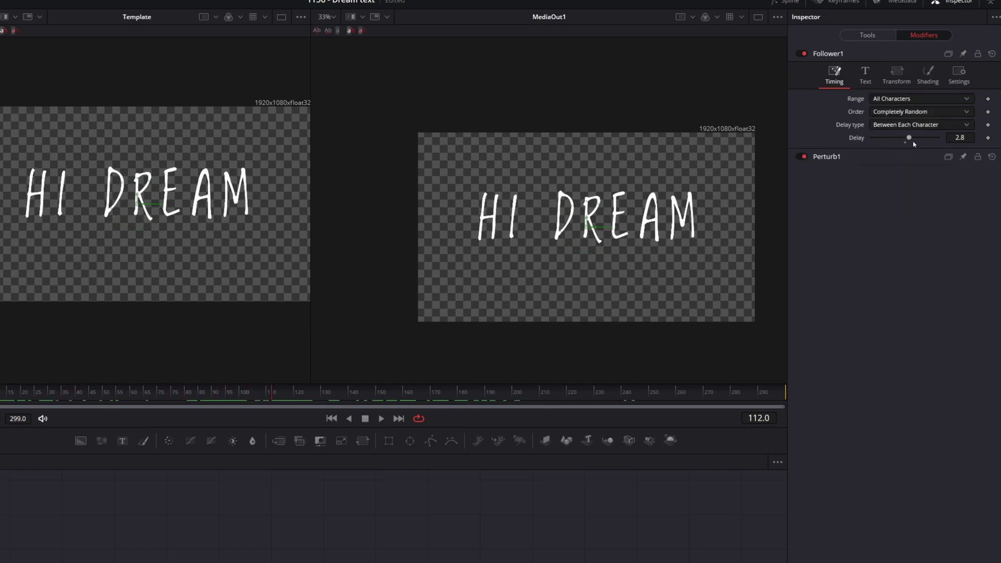
left_click_drag(910, 138, 932, 138)
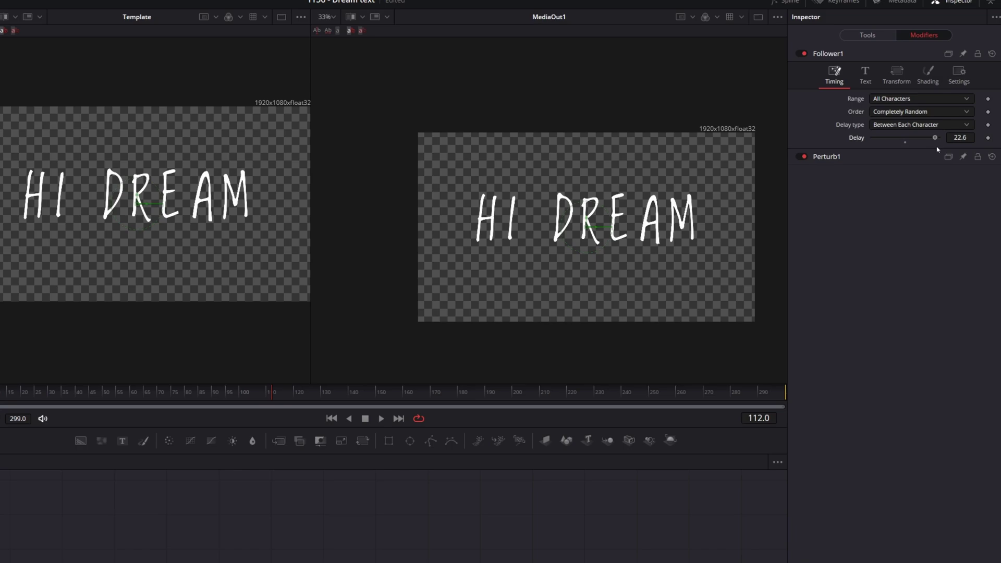
left_click(882, 157)
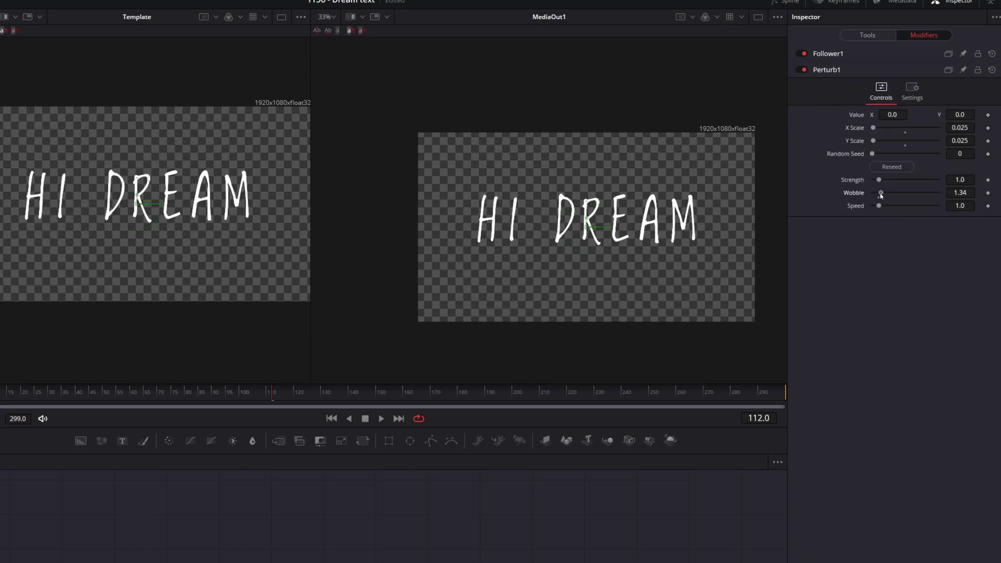
left_click_drag(879, 193, 900, 202)
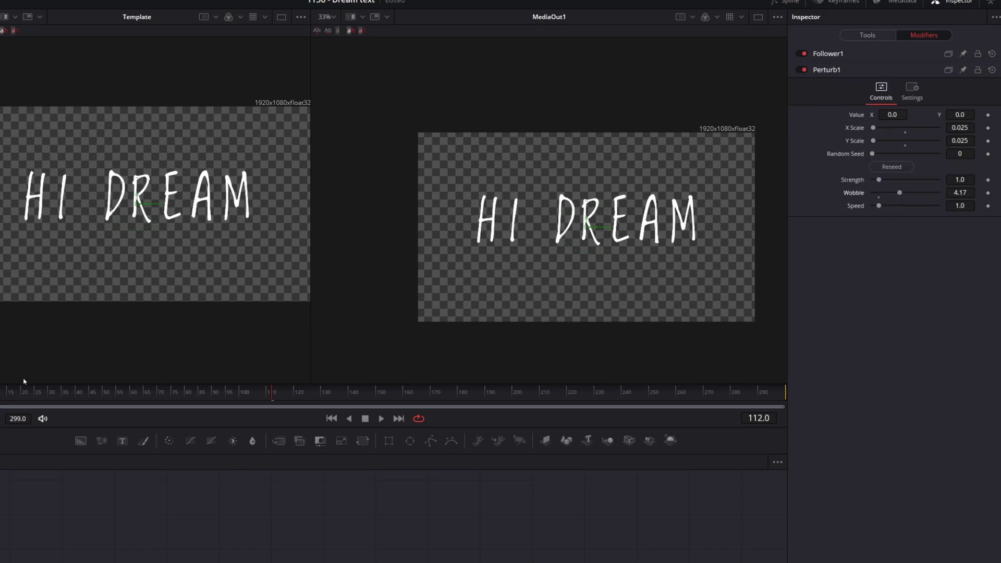
Step: Preview the wobbling HI DREAM text by playing and scrubbing through the composition
left_click_drag(23, 392, 101, 394)
scroll(620, 280, "up", 3)
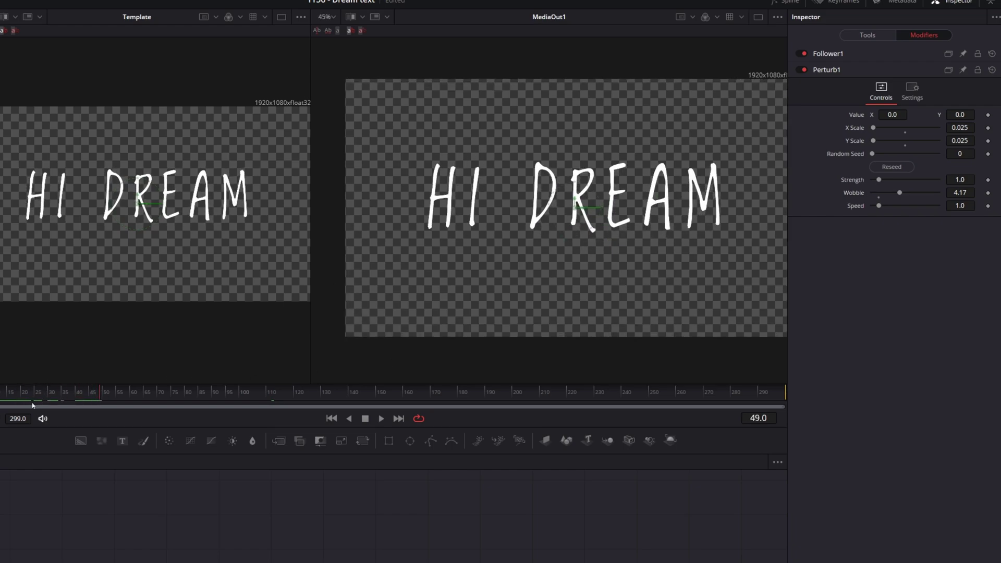
key("space")
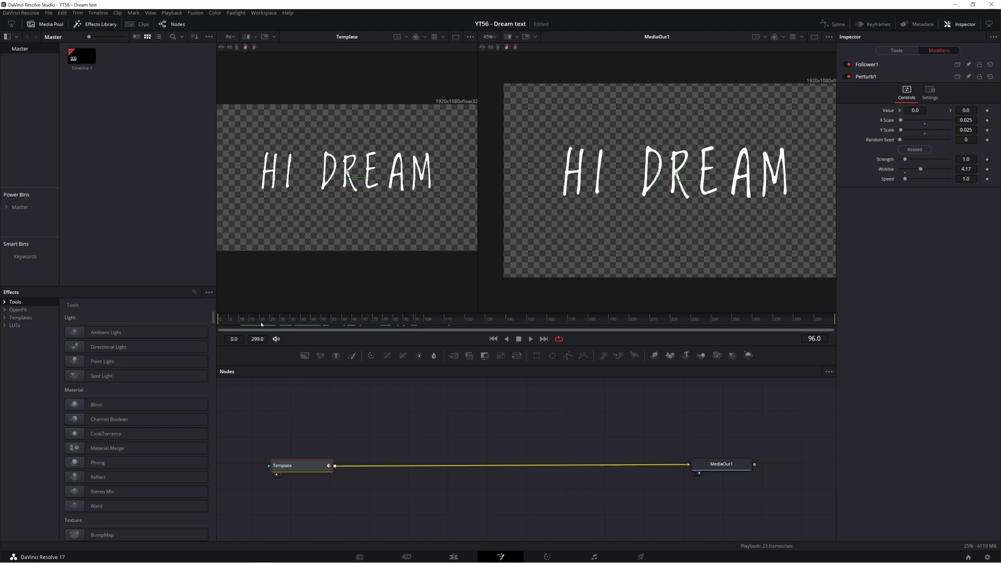
left_click_drag(259, 321, 606, 326)
left_click(337, 324)
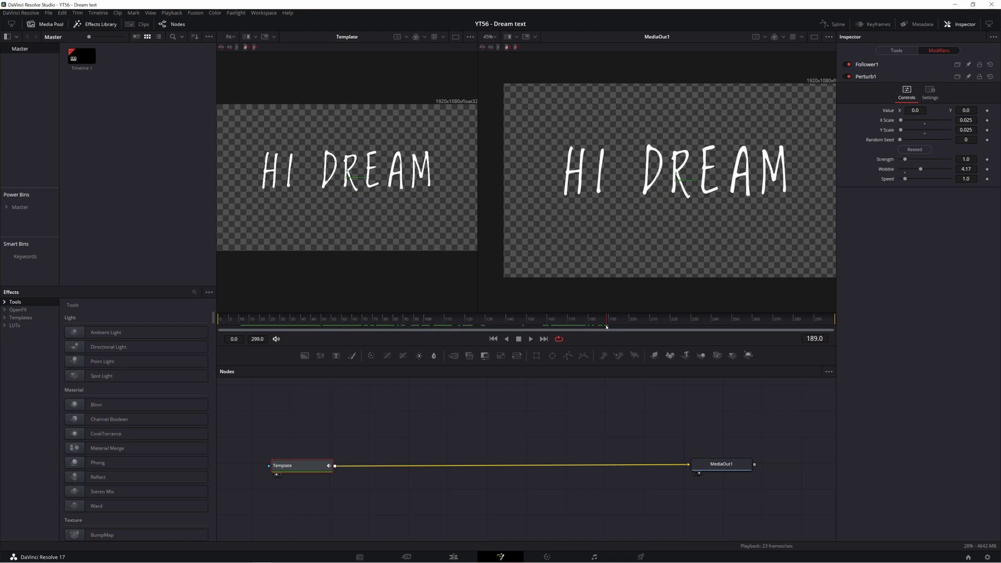
left_click_drag(343, 325, 697, 316)
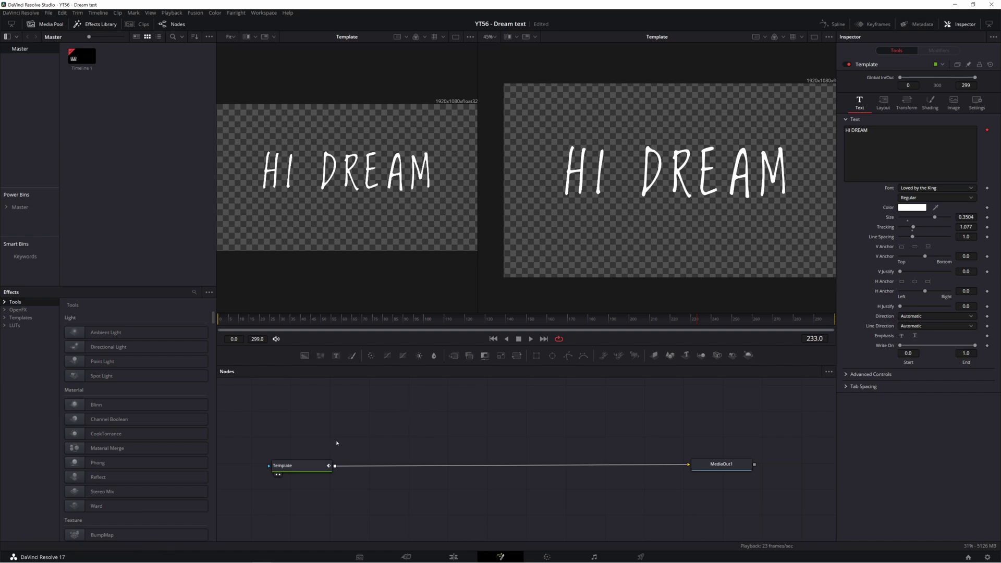
Step: Add a Filter node and connect the Template text node's output to its input
key("shift+space")
type("filt")
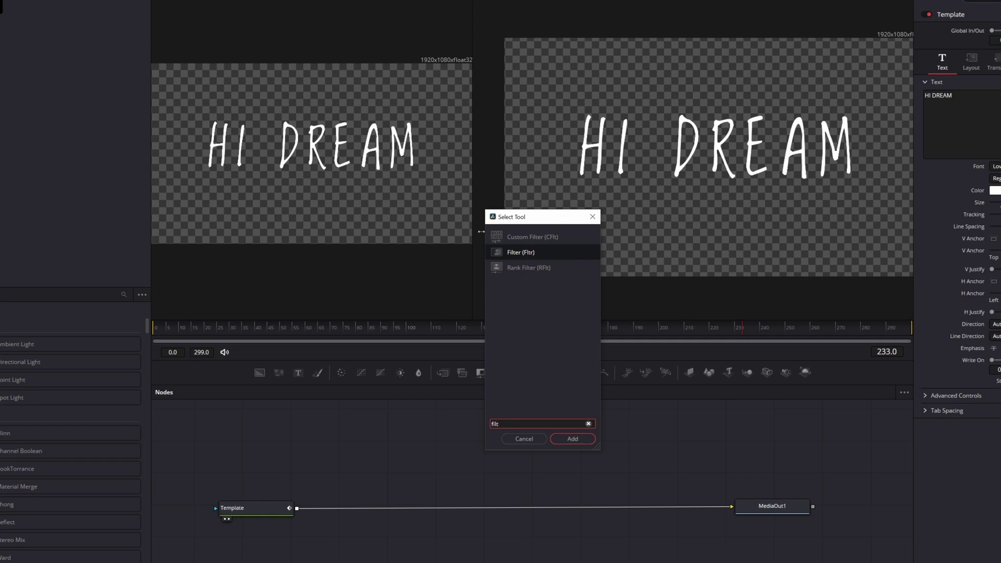
left_click(574, 440)
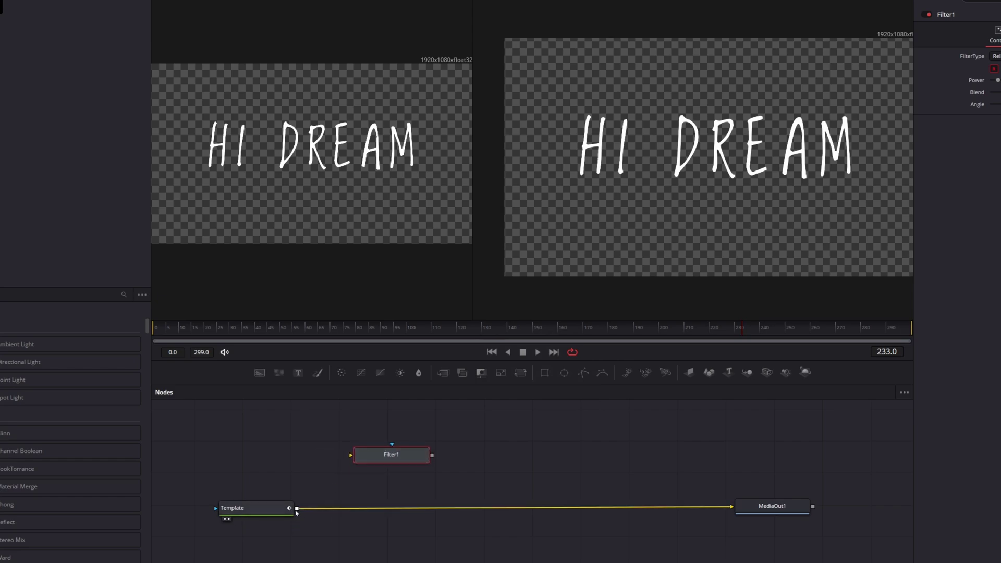
left_click_drag(297, 508, 398, 445)
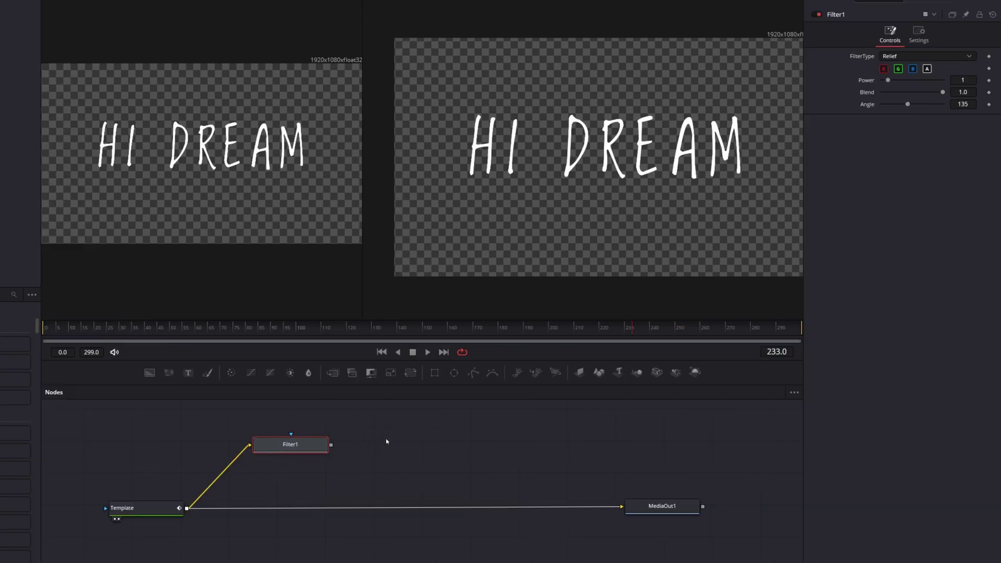
Step: Show the Filter node in the second viewer and set its filter type to Sobel
key("2")
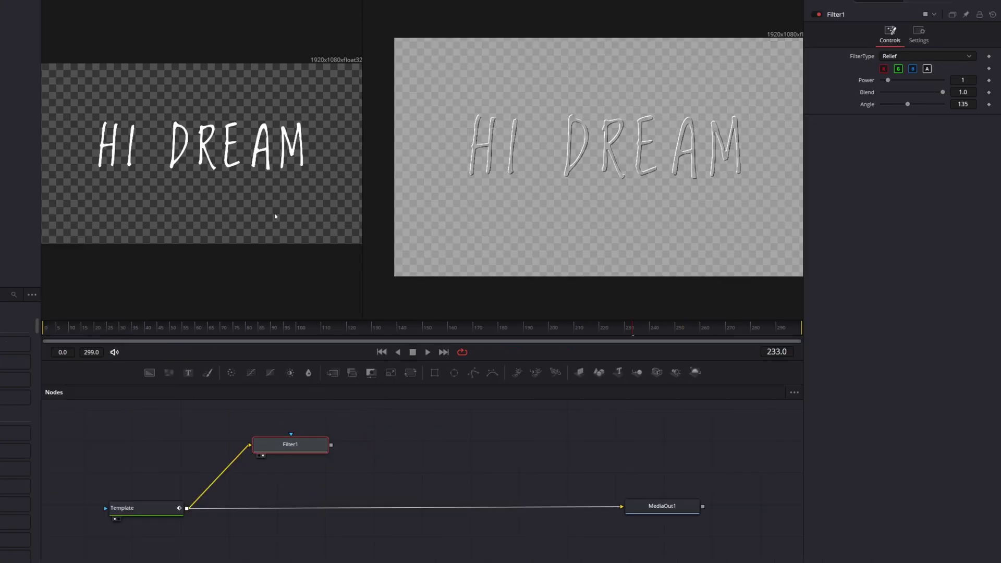
left_click(897, 58)
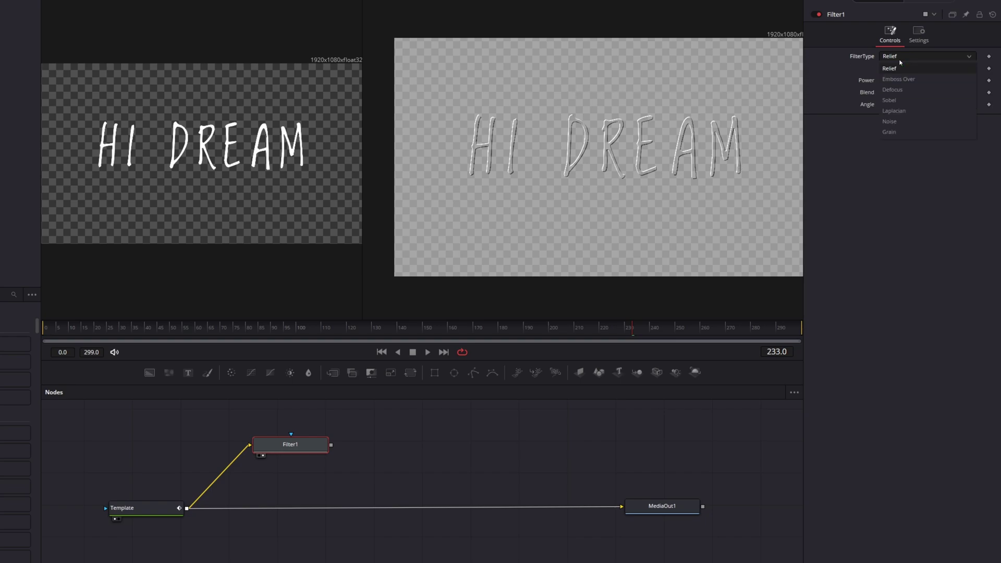
left_click(897, 100)
scroll(571, 195, "up", 5)
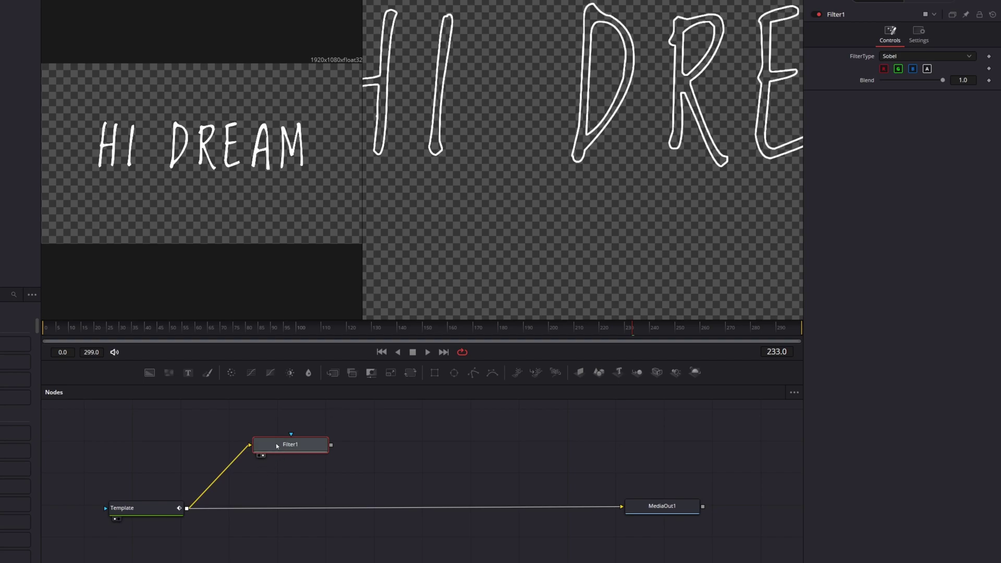
Step: Add an Erode/Dilate node after the Filter node, view it, and set its Amount to about 0.0026
left_click_drag(274, 445, 272, 445)
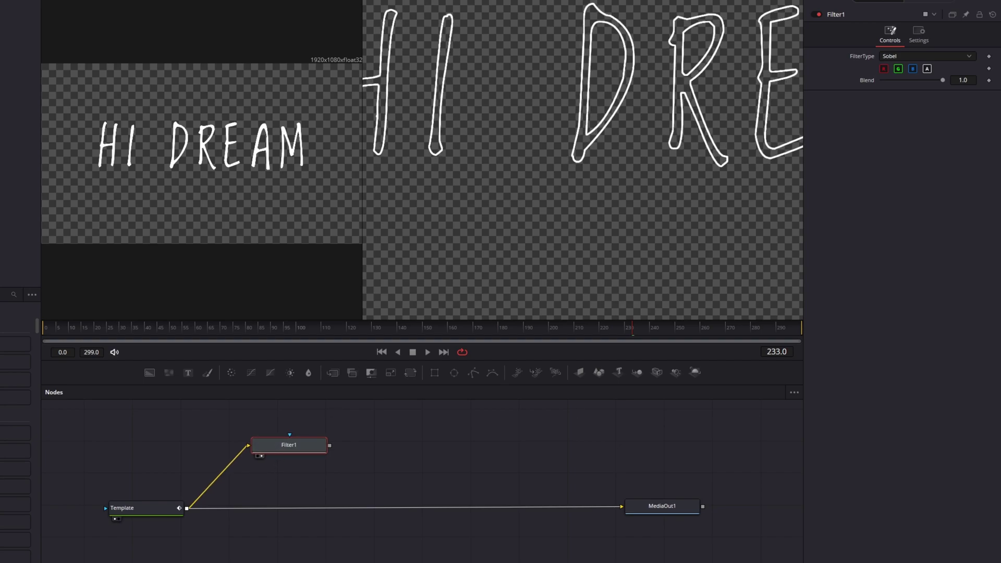
key("shift+space")
type("erod")
key("Return")
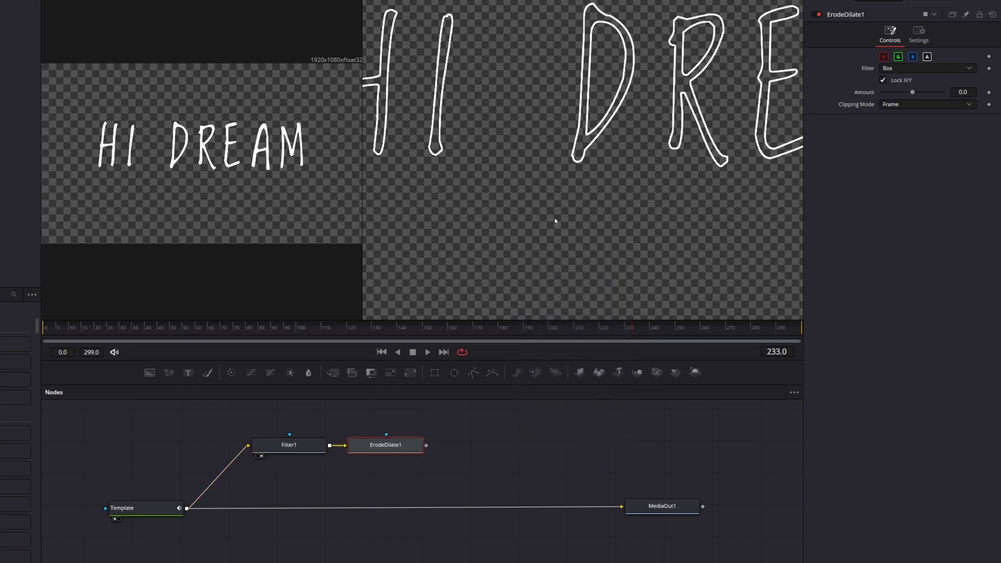
left_click_drag(912, 93, 923, 92)
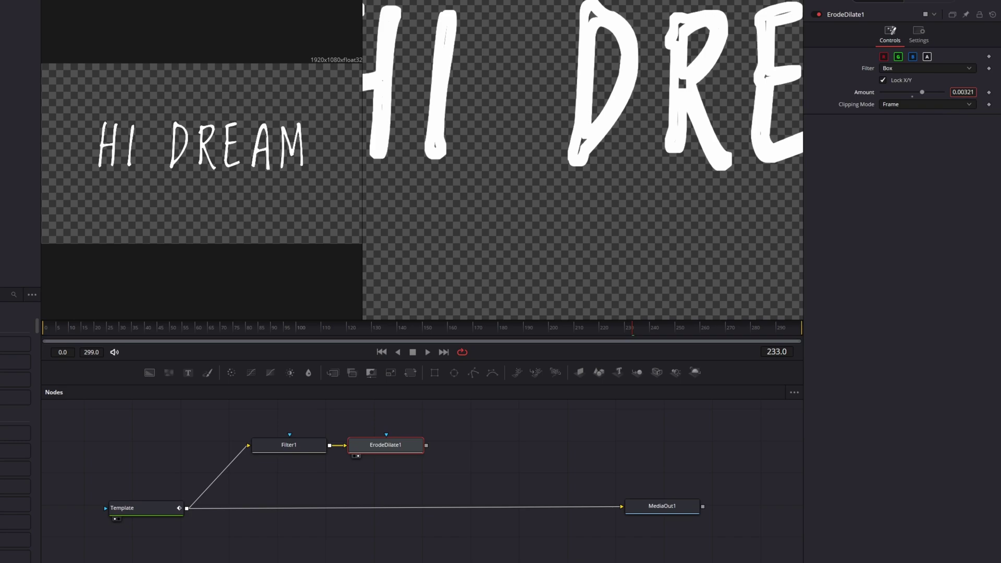
left_click_drag(708, 25, 632, 88)
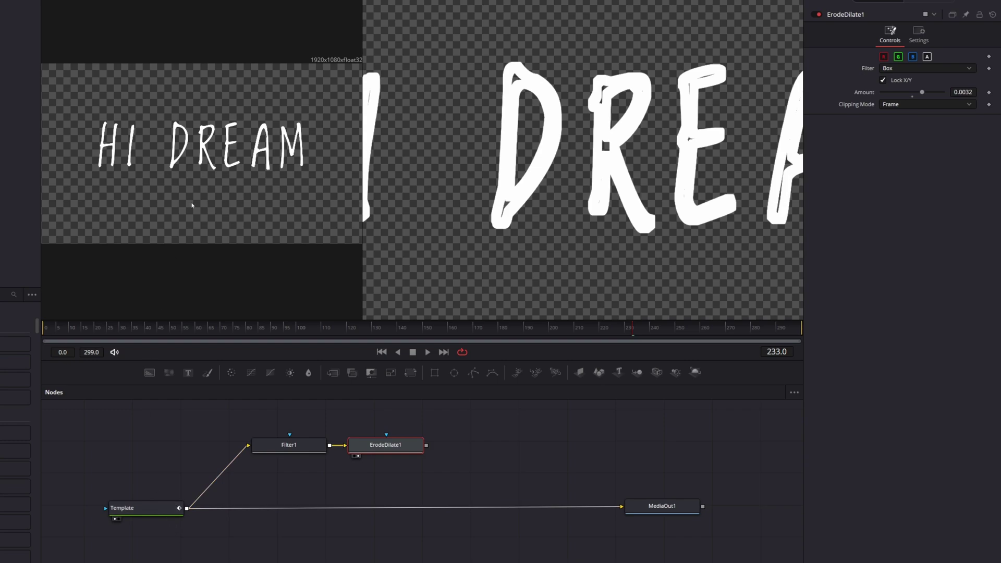
left_click_drag(964, 92, 961, 92)
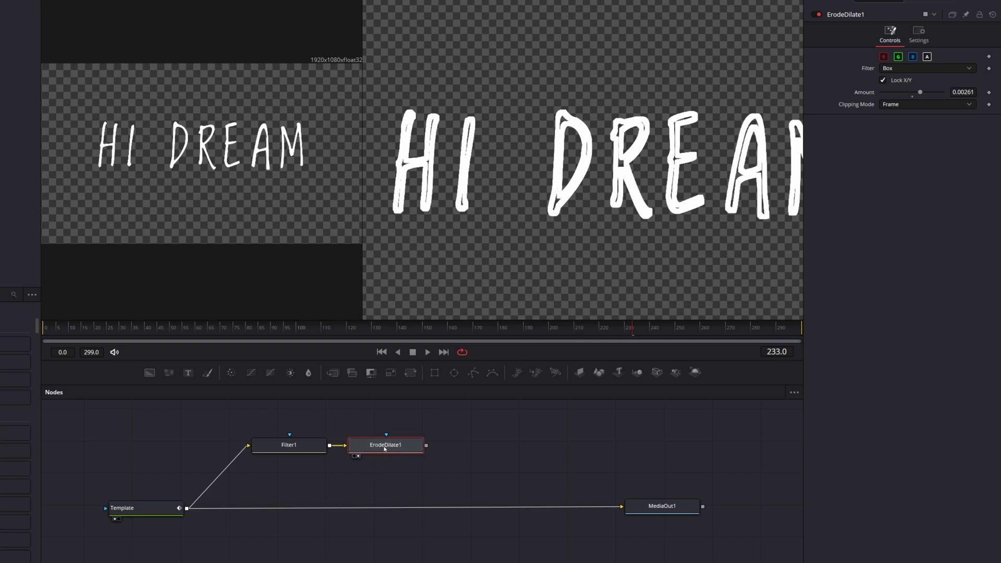
Step: Add a Displace node after the Erode/Dilate node
key("shift+space")
type("disp")
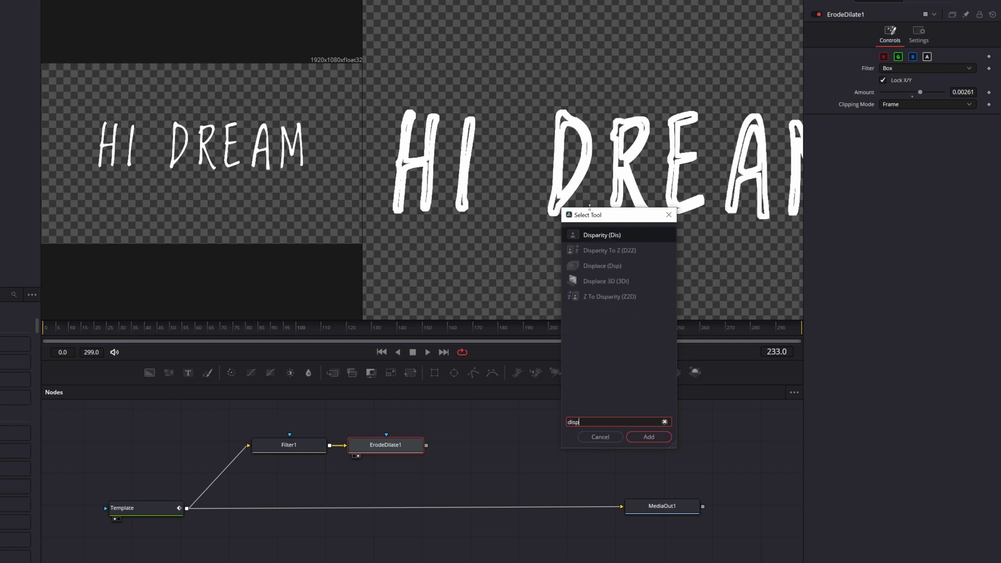
key("Return")
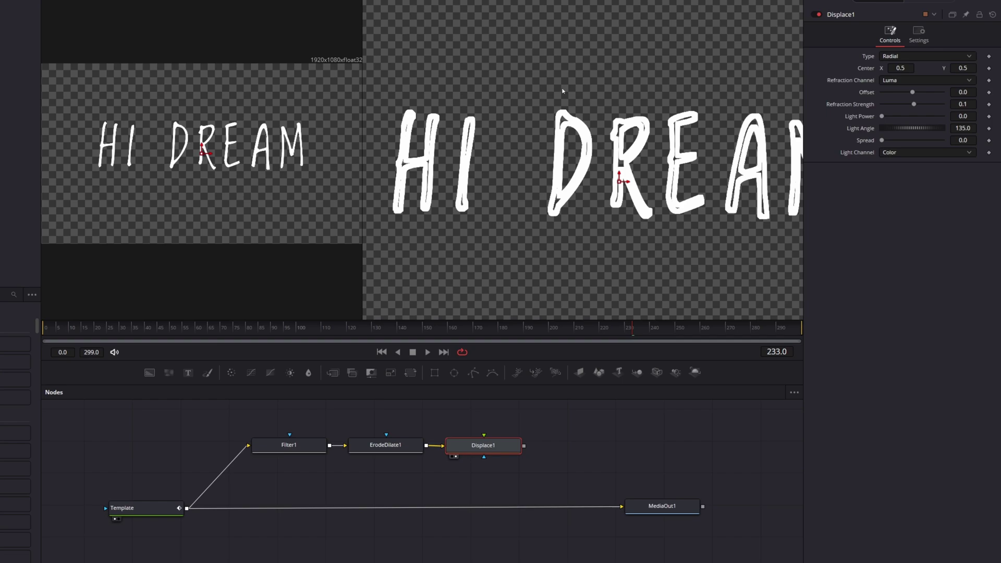
Step: Add an unconnected Fast Noise node above the Displace node and show it in an enlarged first viewer
left_click_drag(593, 444, 561, 493)
left_click(516, 451)
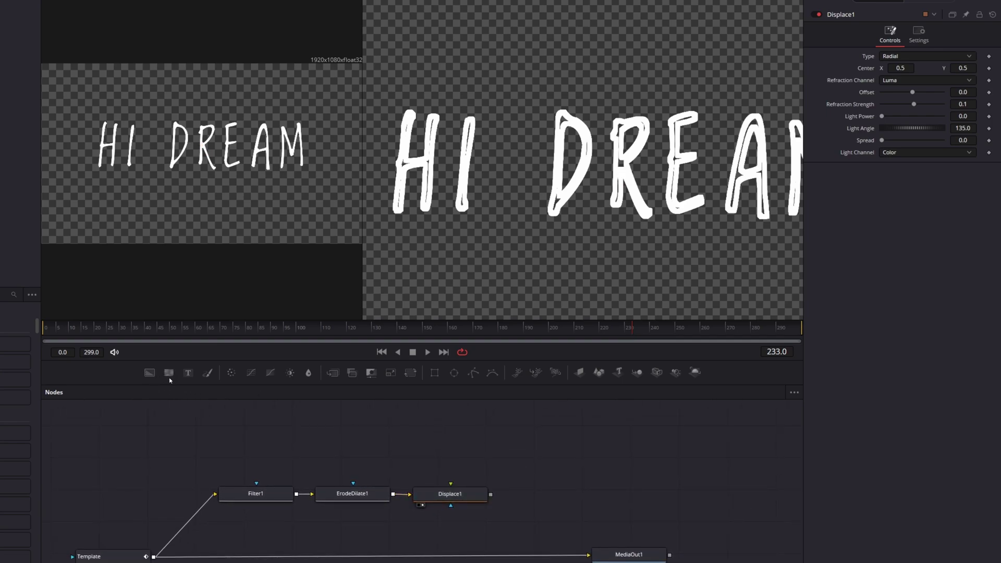
left_click(169, 377)
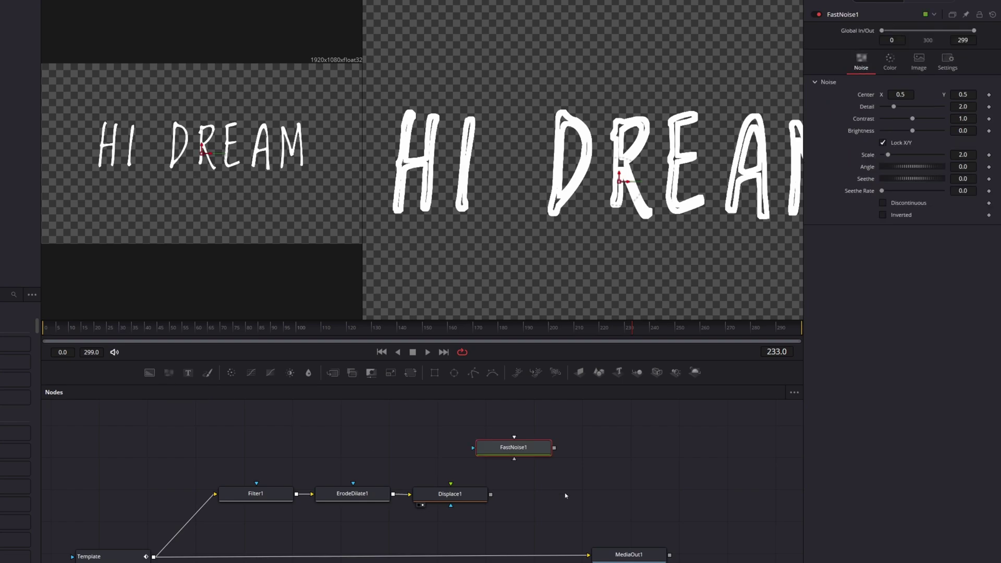
left_click_drag(514, 454, 471, 442)
key("1")
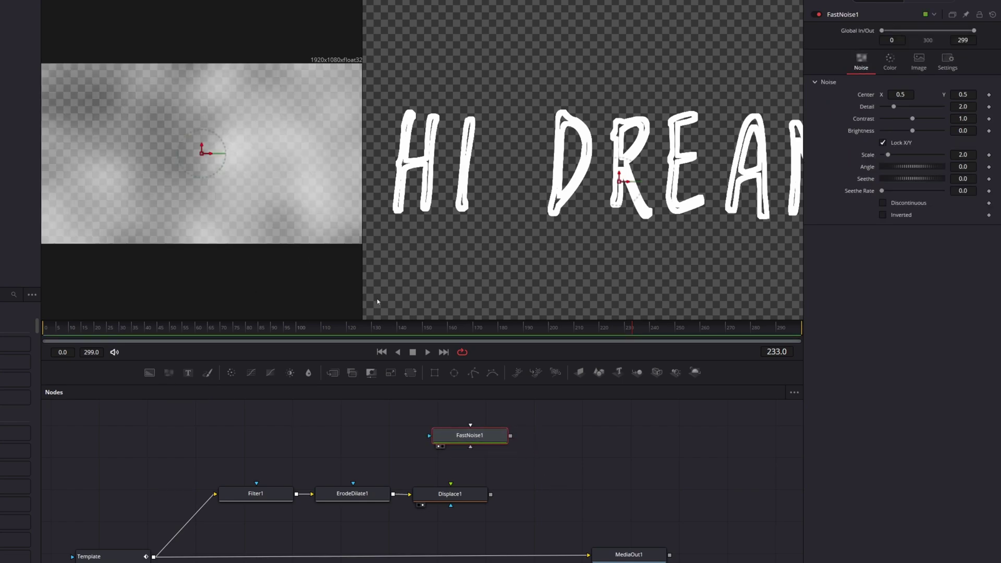
left_click_drag(360, 297, 430, 297)
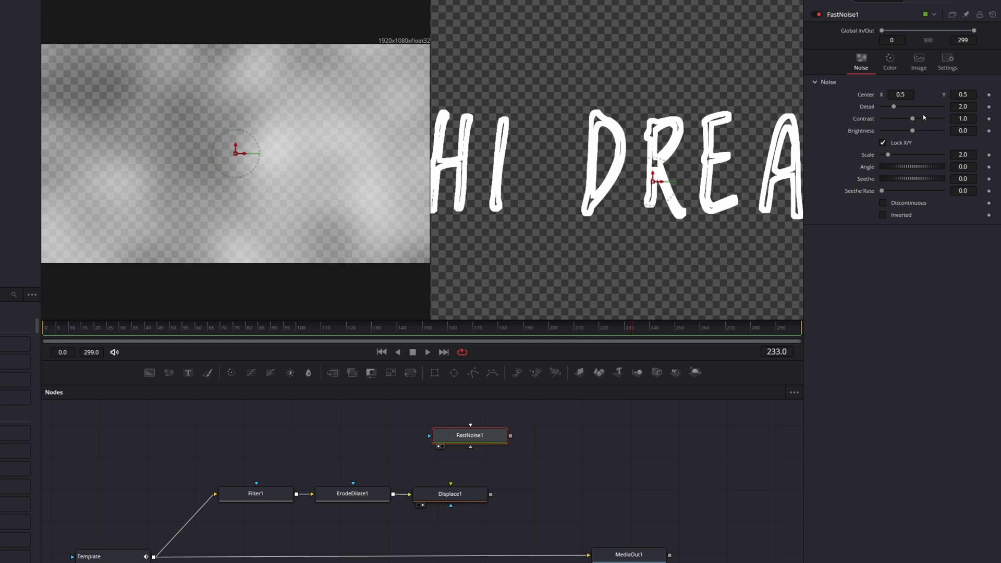
Step: Set the Fast Noise Detail to about 4.02, Contrast to 1.95, Brightness to -0.73 and Scale to 17.01
left_click_drag(888, 155, 897, 155)
left_click_drag(893, 106, 906, 106)
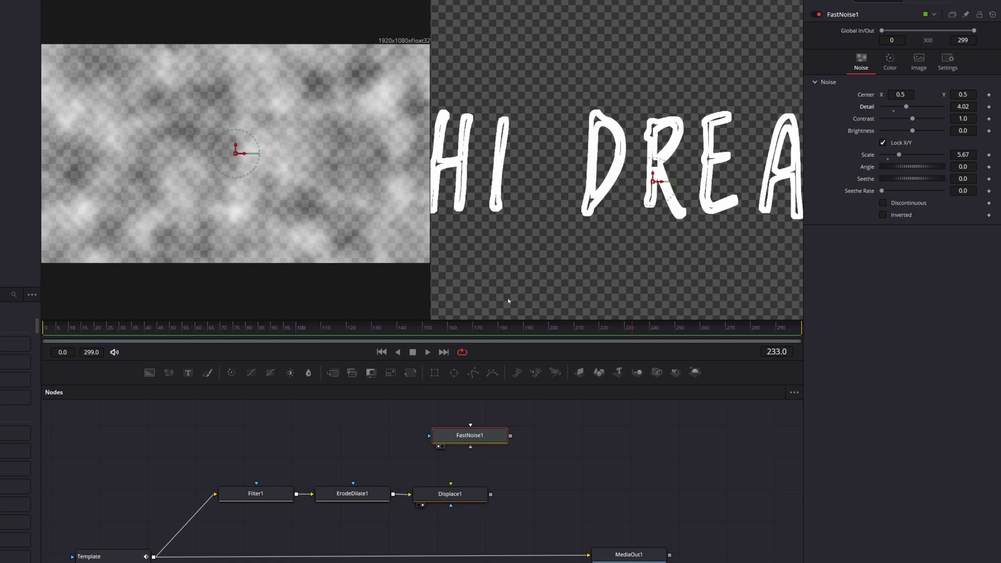
left_click_drag(913, 118, 888, 133)
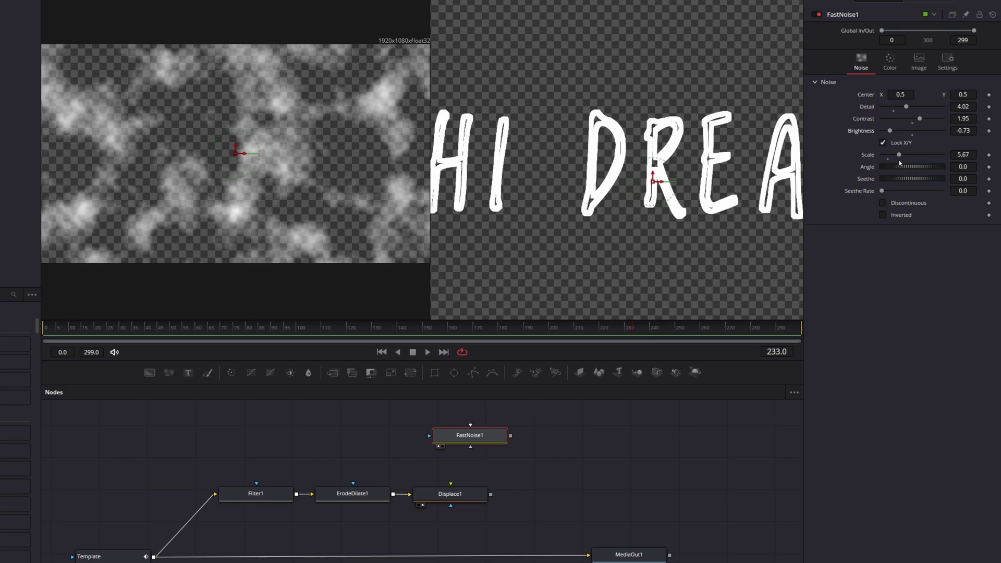
left_click_drag(899, 161, 932, 159)
scroll(242, 215, "up", 3)
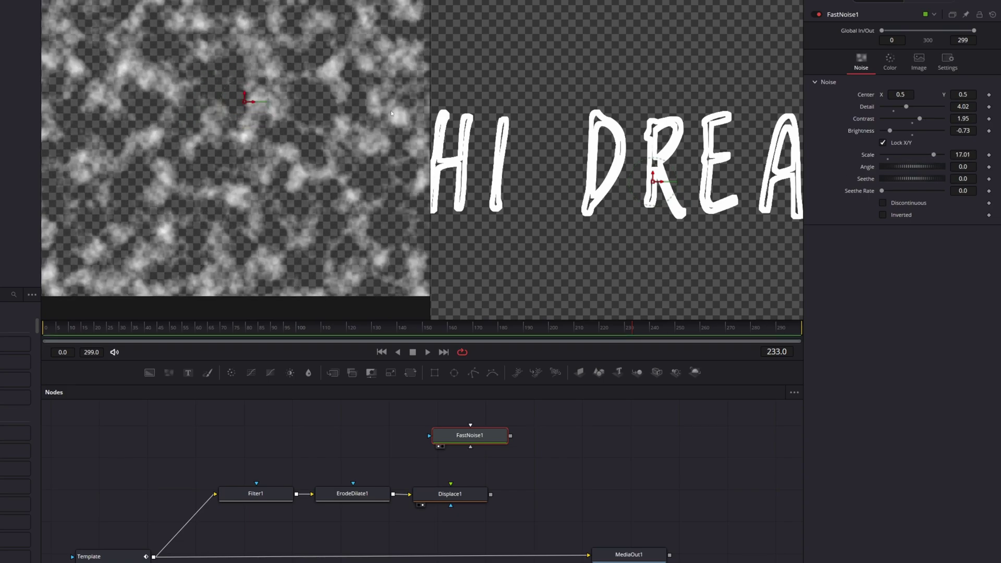
Step: Raise the Fast Noise Contrast to 2.52 and Seethe Rate to 0.173, scrubbing the timeline to check the noise motion
left_click_drag(920, 120, 924, 119)
scroll(283, 171, "down", 2)
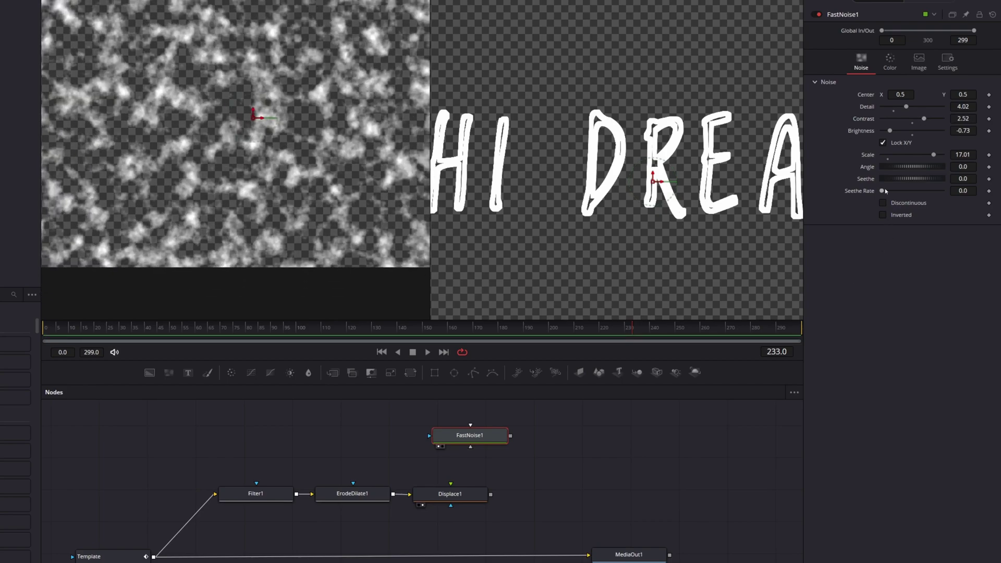
left_click_drag(883, 193, 887, 195)
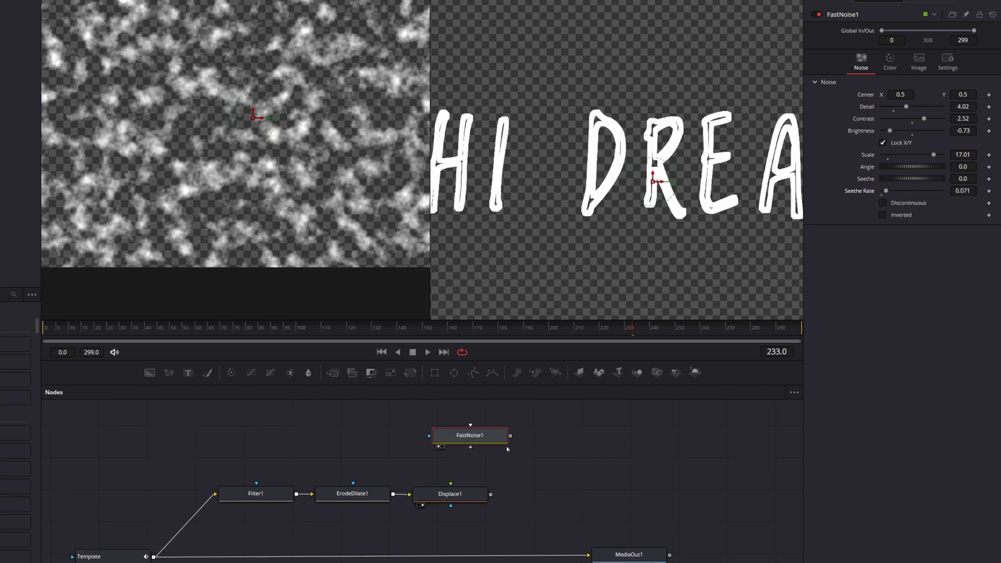
left_click_drag(119, 329, 399, 336)
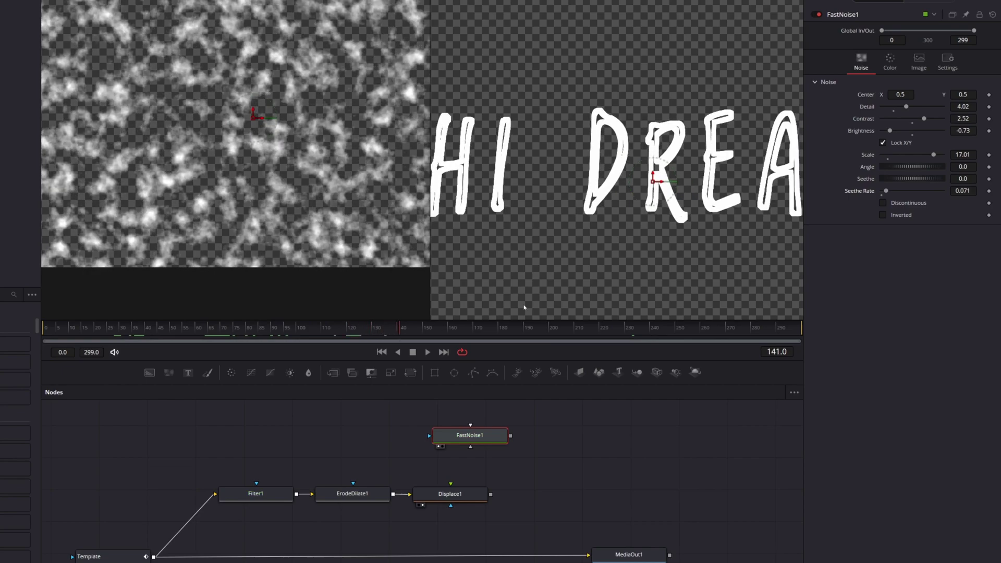
left_click_drag(886, 190, 893, 191)
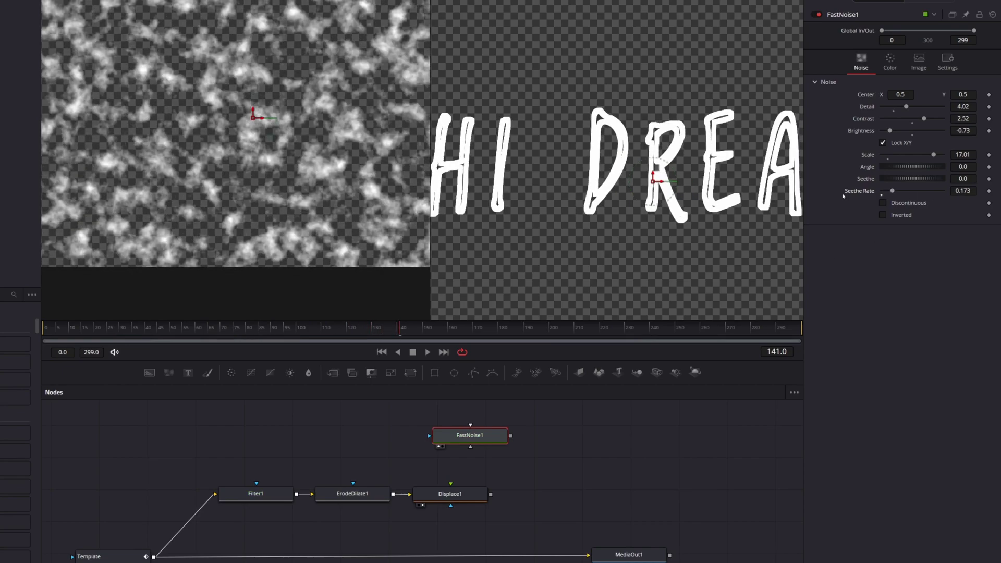
left_click_drag(391, 334, 572, 349)
scroll(458, 539, "up", 2)
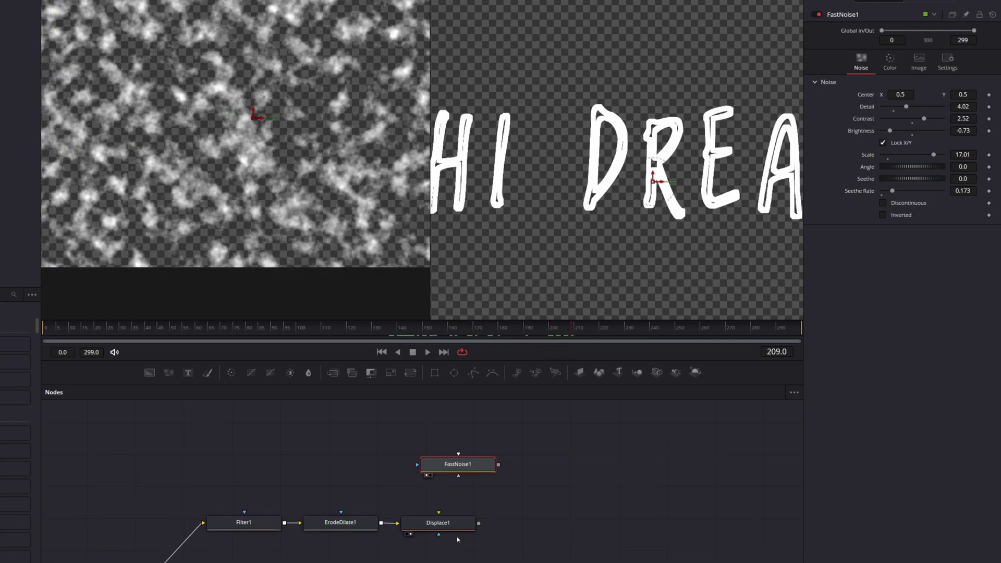
Step: Switch the Displace node's type to X Y, with an X Offset of 0.016 and X Refraction of 0.002
left_click(424, 522)
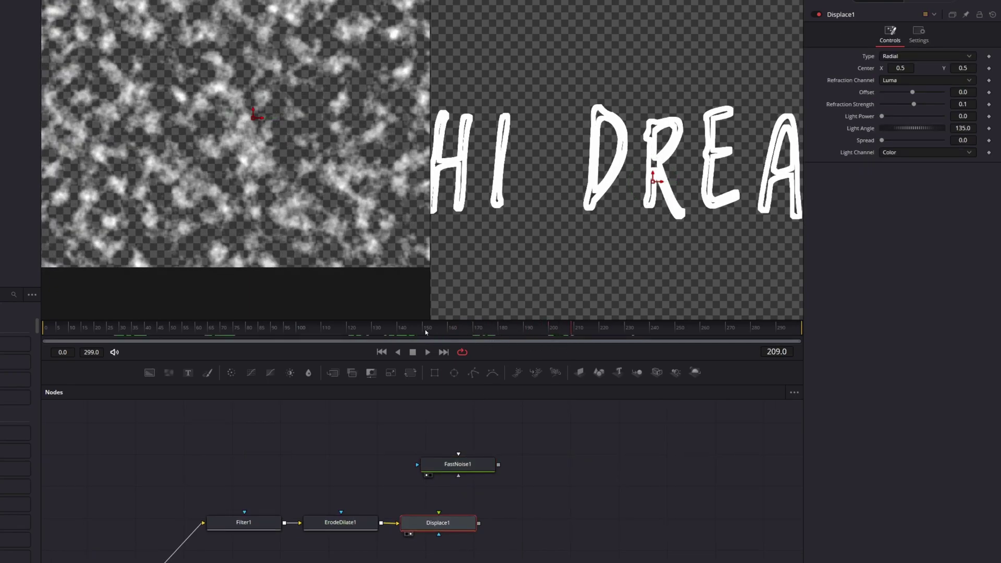
left_click(471, 329)
left_click_drag(485, 336, 498, 339)
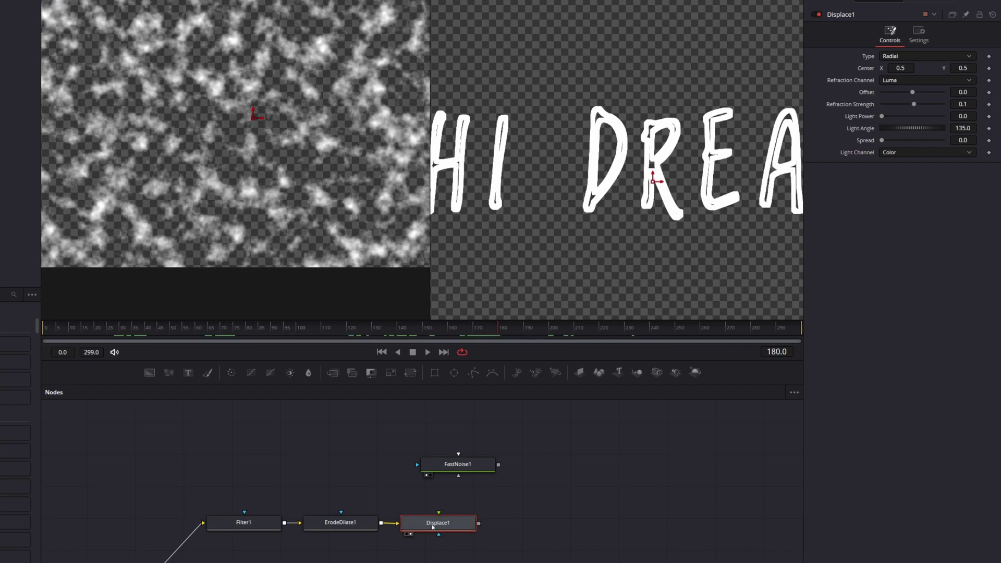
left_click(894, 57)
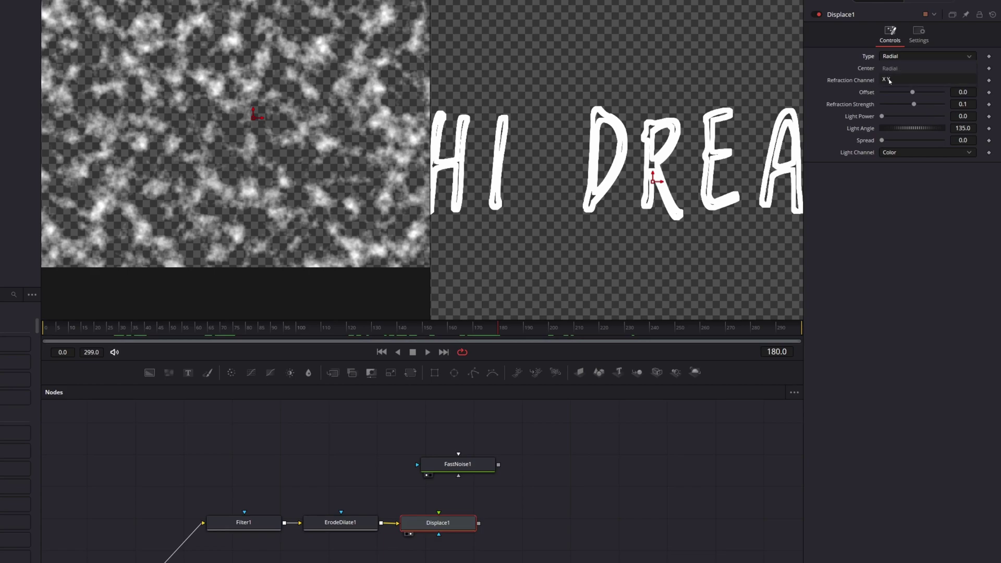
left_click(889, 81)
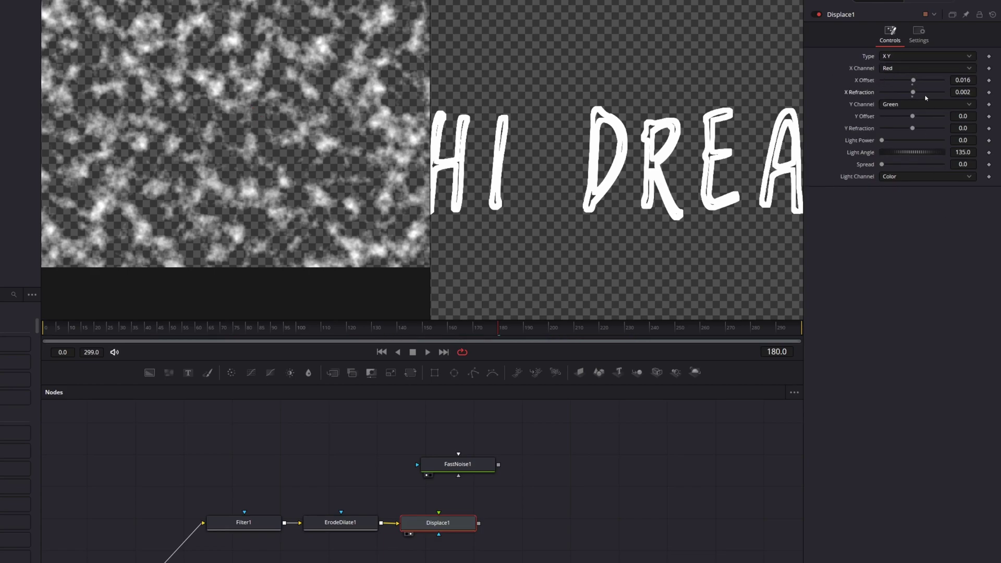
Step: Set both Displace channels to Alpha, the Y Offset to 0.016 and the Y Refraction to 0.005
left_click(911, 106)
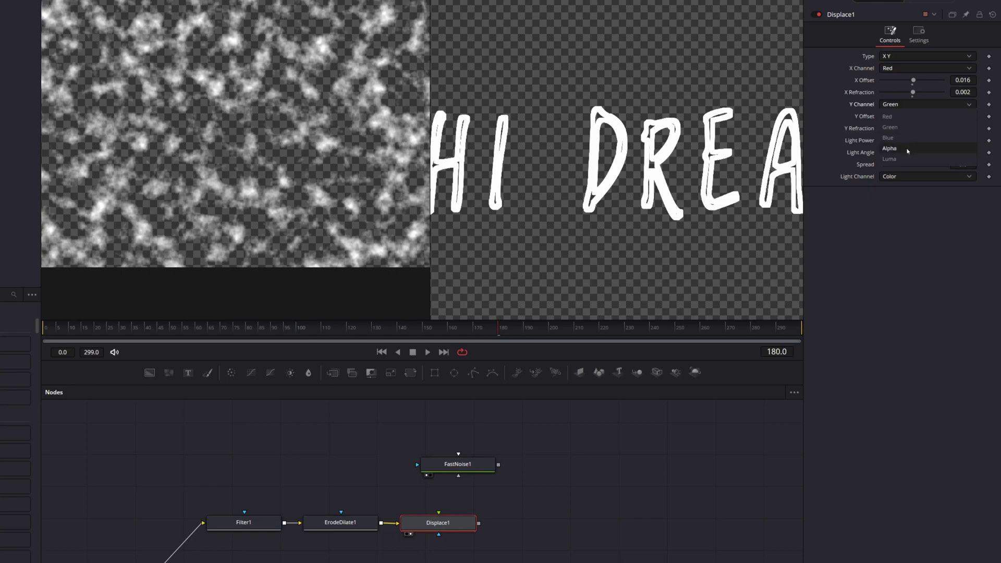
left_click(907, 151)
left_click(920, 68)
left_click(927, 114)
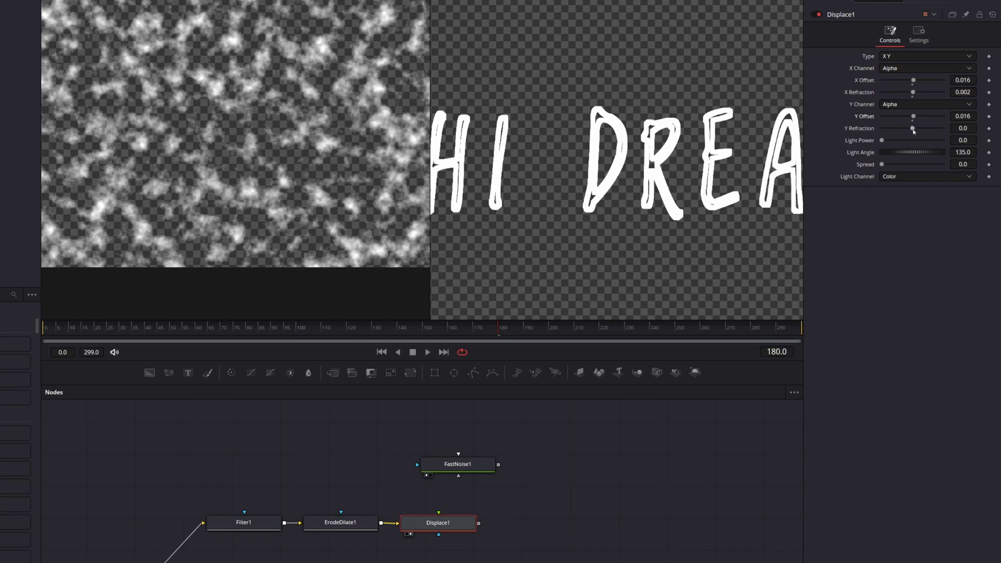
left_click_drag(913, 131, 915, 132)
Step: Connect the Fast Noise output to the Displace node's foreground input, enlarge the text viewer and scrub through the displaced outline
left_click_drag(456, 466, 447, 461)
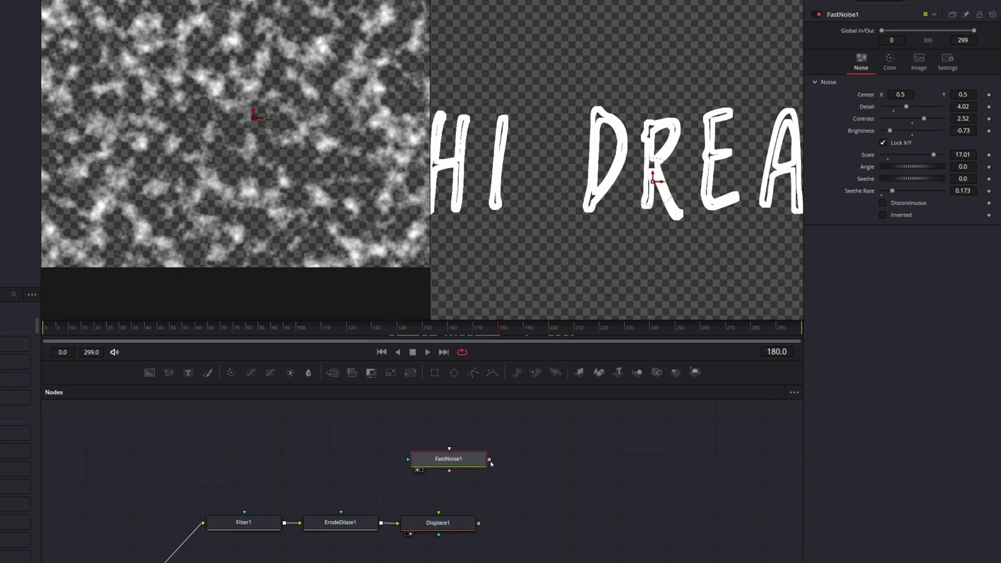
left_click_drag(476, 480, 439, 516)
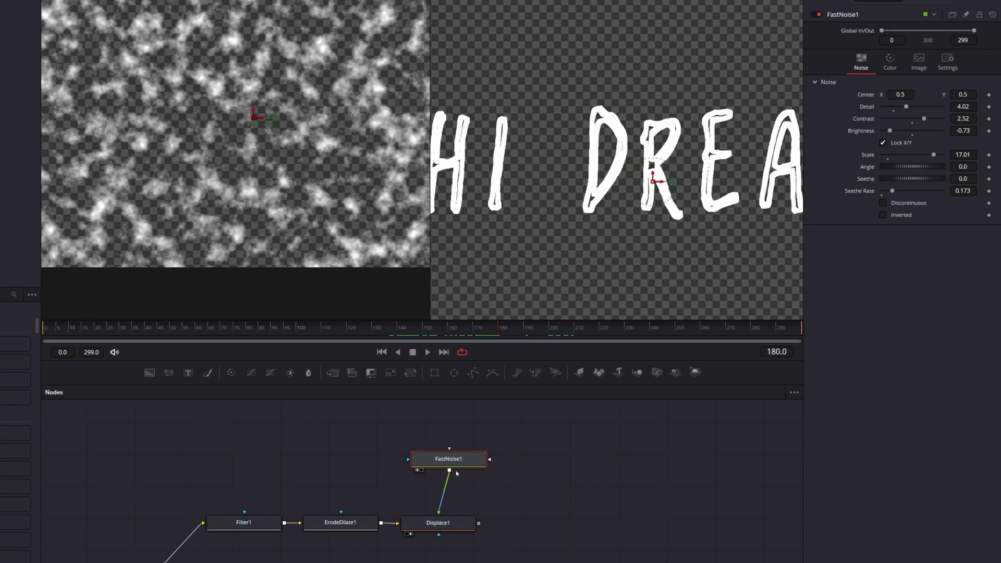
left_click_drag(430, 271, 183, 271)
left_click(432, 525)
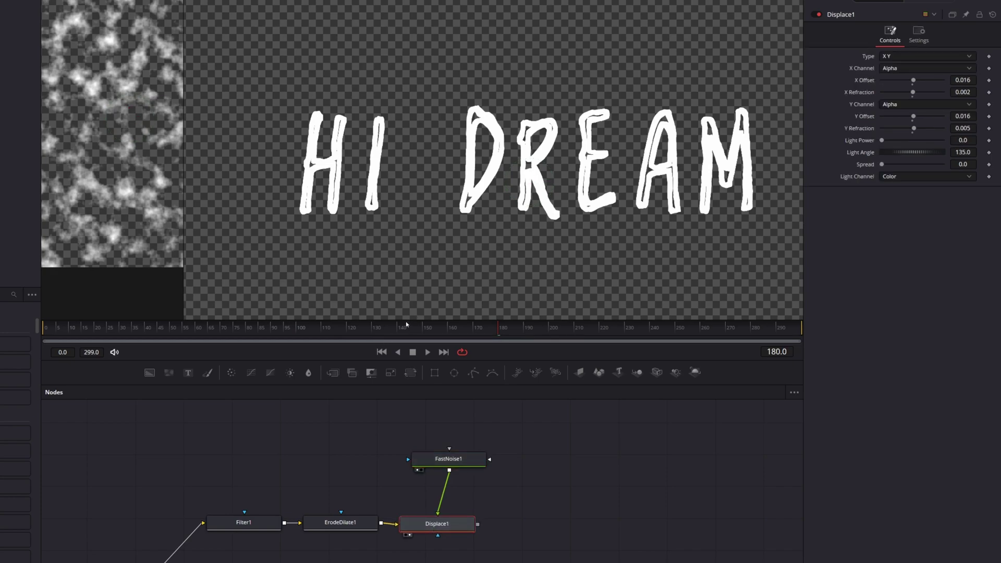
left_click_drag(401, 327, 402, 329)
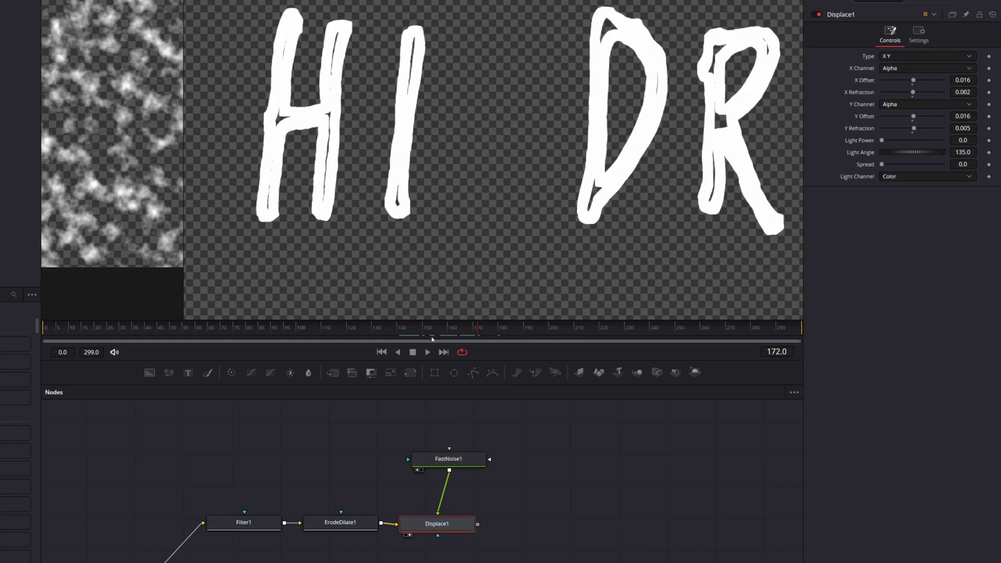
left_click_drag(431, 338, 563, 313)
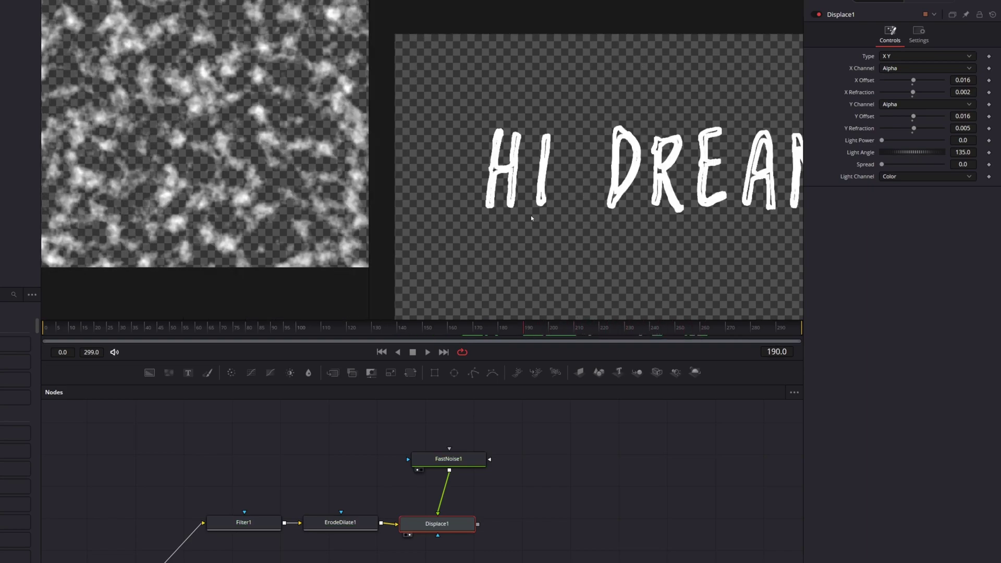
Step: Fit both viewers and try Fast Noise Scale values of about 6.14, 4.09 and 20 during playback
key("ctrl+f")
key("ctrl+f")
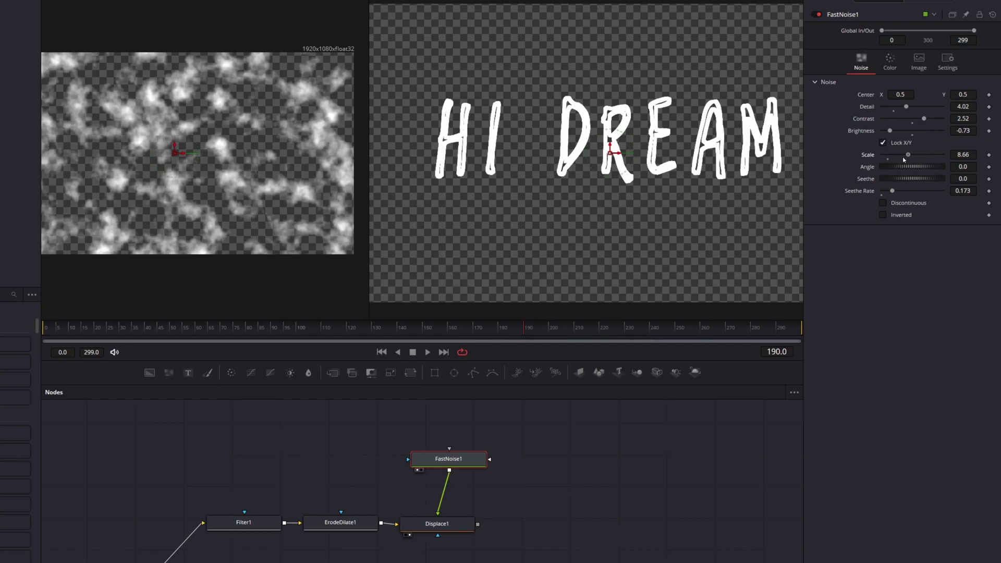
left_click_drag(931, 155, 903, 156)
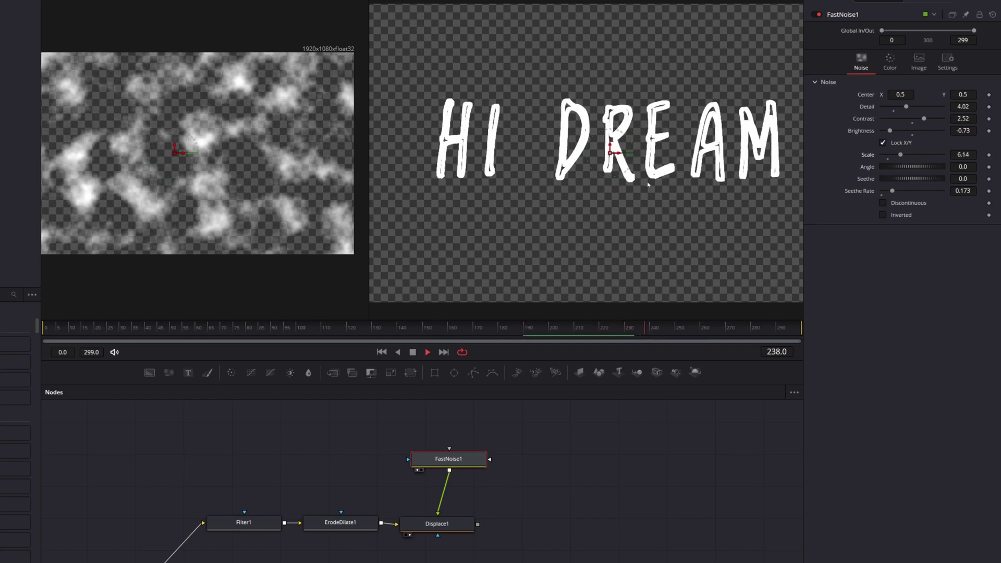
left_click_drag(901, 155, 895, 159)
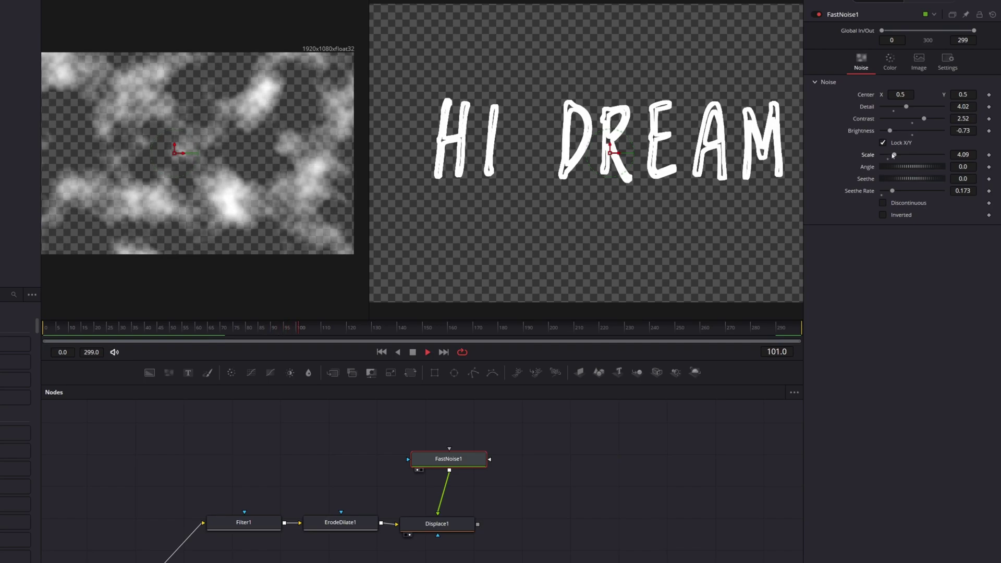
left_click_drag(894, 155, 944, 160)
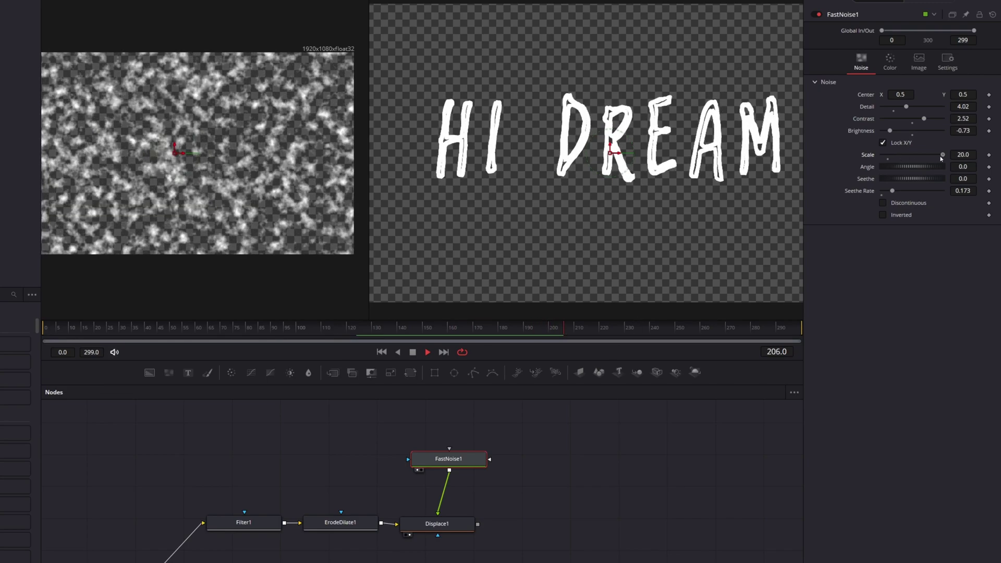
Step: Enter 50 as the Fast Noise Scale to extend its range, reduce it to about 22.05, and set Detail to 5.67
left_click(960, 154)
type("50")
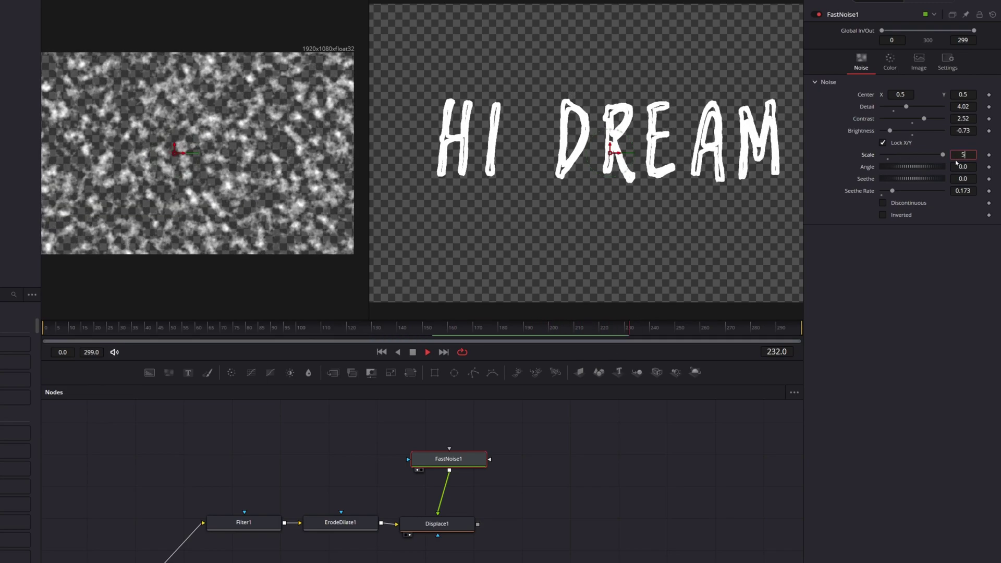
left_click(957, 163)
scroll(598, 189, "up", 4)
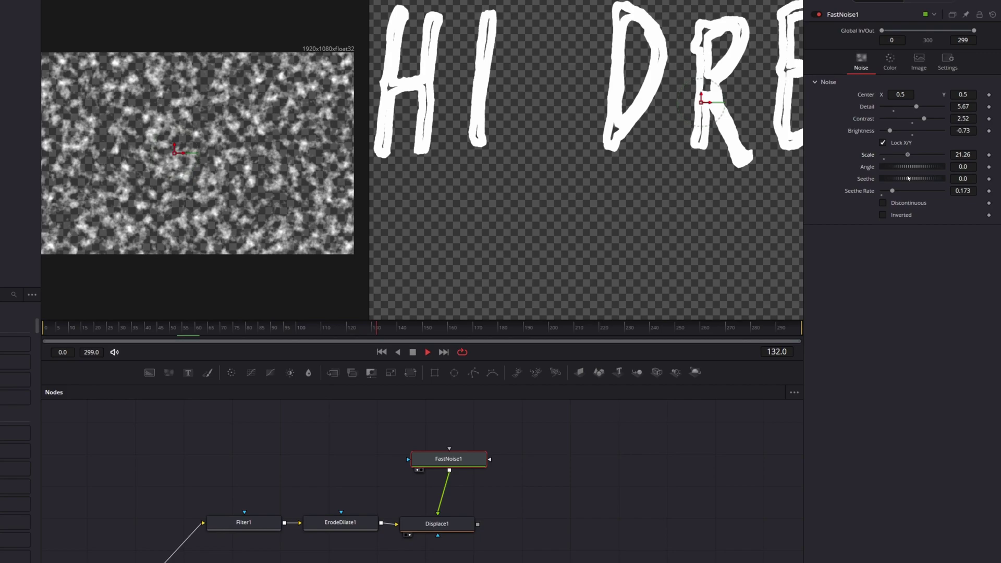
scroll(659, 208, "down", 2)
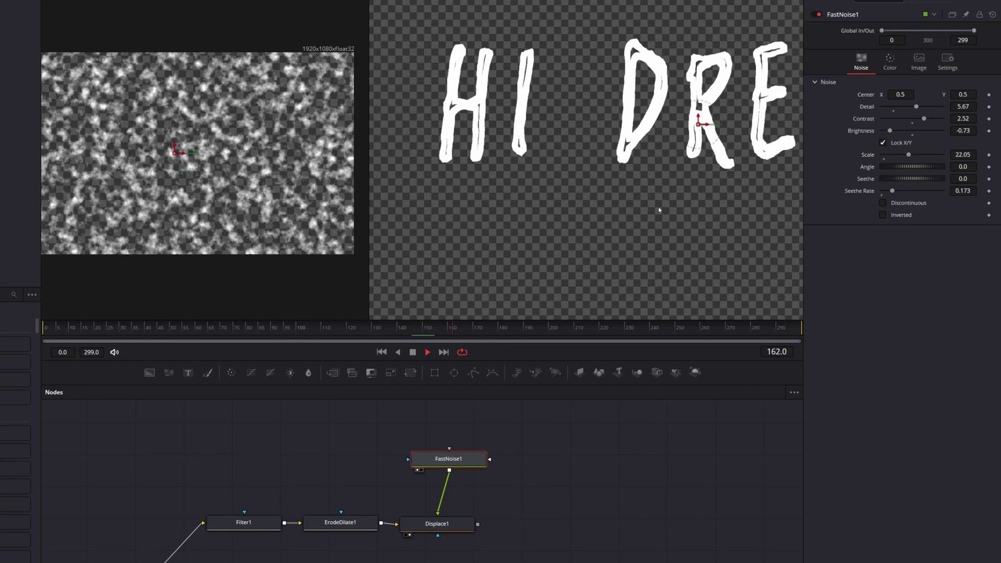
Step: Merge the displaced outline over the template text before MediaOut, and inspect the merged result up close in the second viewer during playback
left_click_drag(472, 550, 112, 534)
left_click(441, 473)
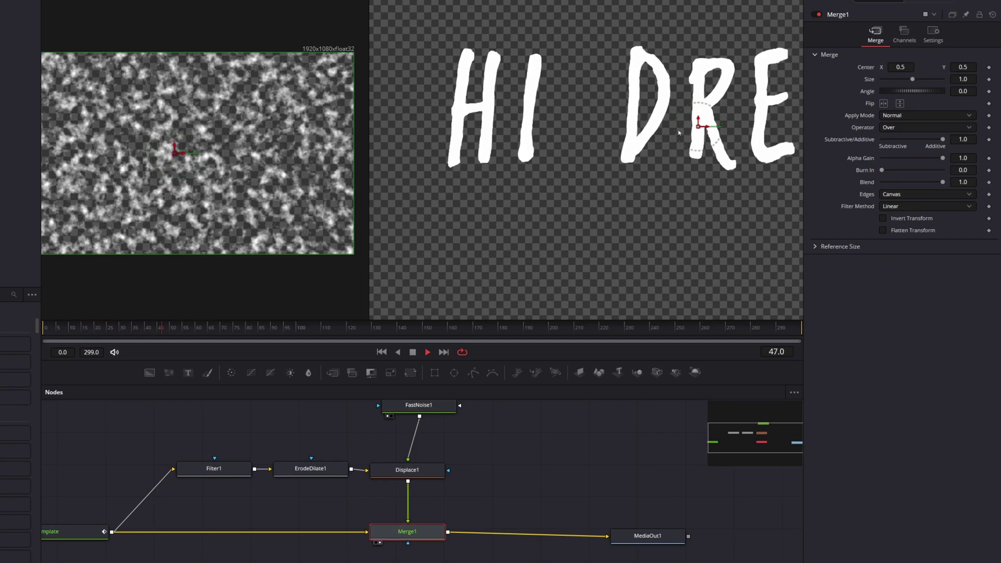
scroll(635, 231, "down", 3)
left_click_drag(677, 237, 614, 262)
scroll(614, 262, "up", 2)
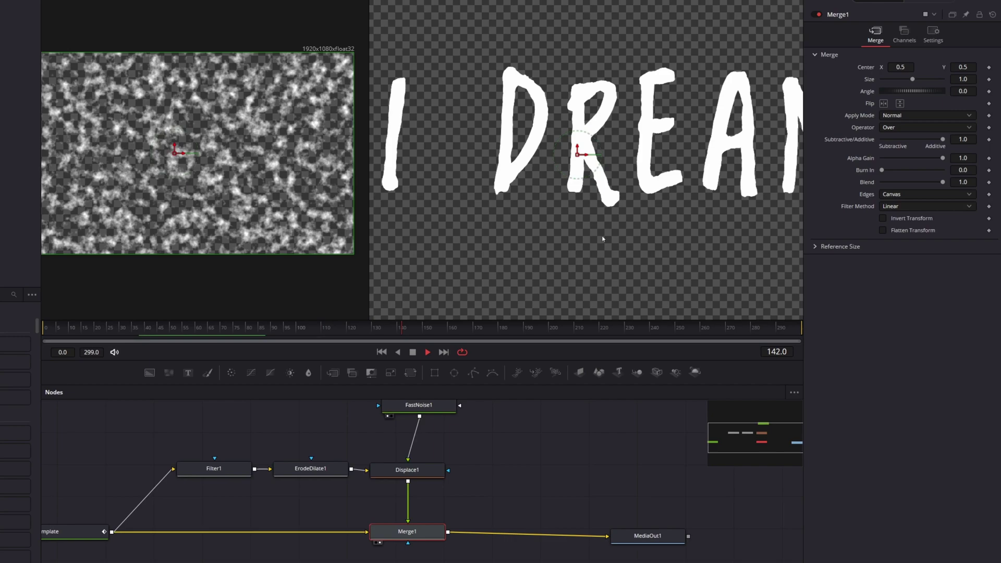
scroll(596, 241, "up", 3)
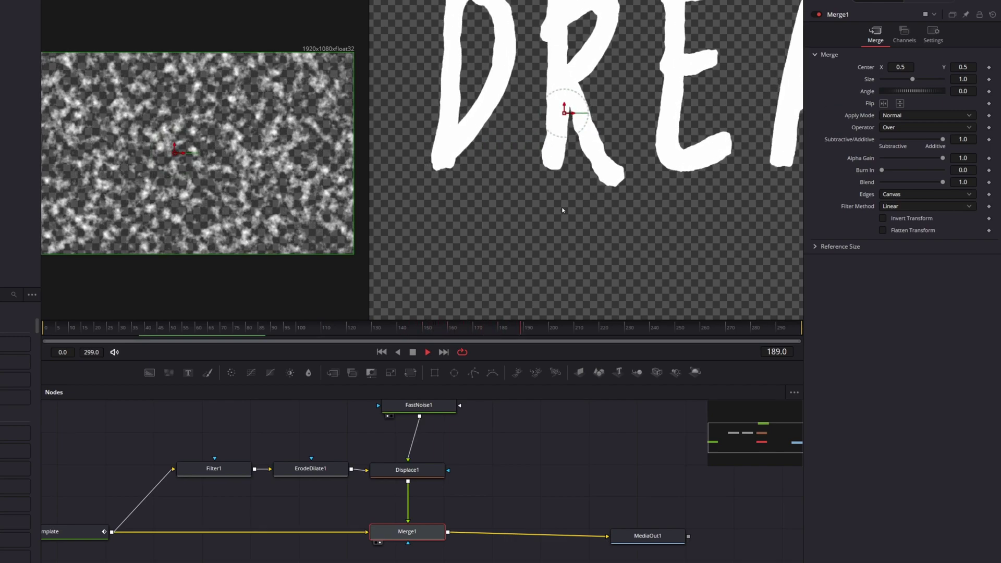
left_click_drag(563, 210, 551, 232)
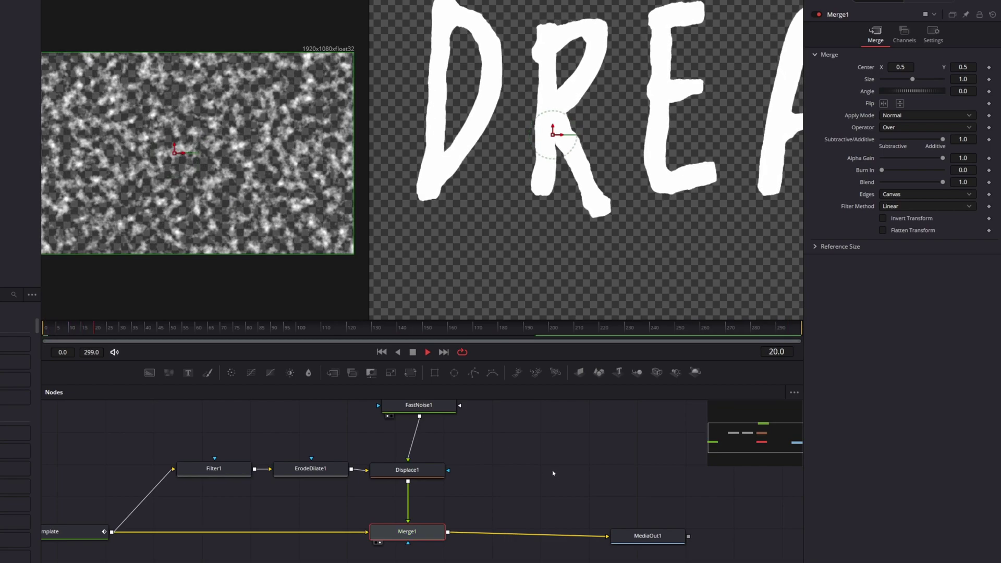
Step: Stop playback, switch to the browser to check the lyric text in the reference video, and return to DaVinci Resolve
key("space")
key("alt+Tab")
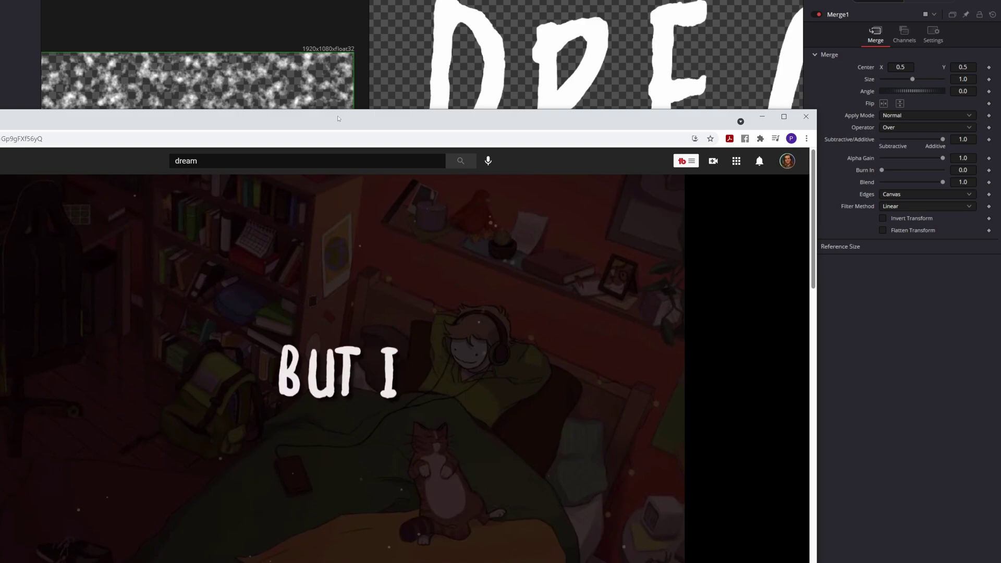
left_click(762, 116)
Step: Move the Fast Noise node further above the Displace node and insert a Time Stretcher node between them
left_click_drag(415, 467, 413, 431)
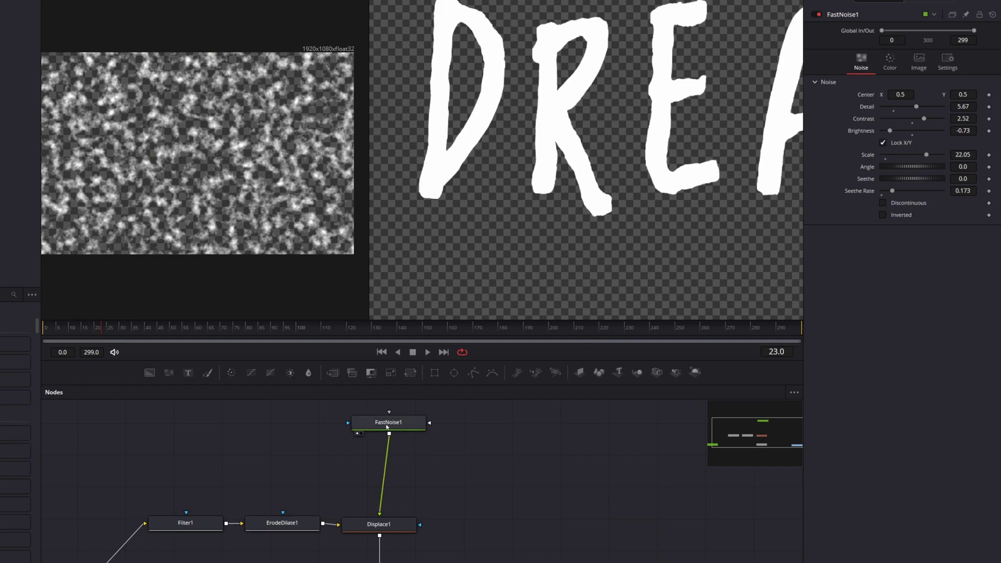
left_click(410, 430)
key("shift+space")
type("time")
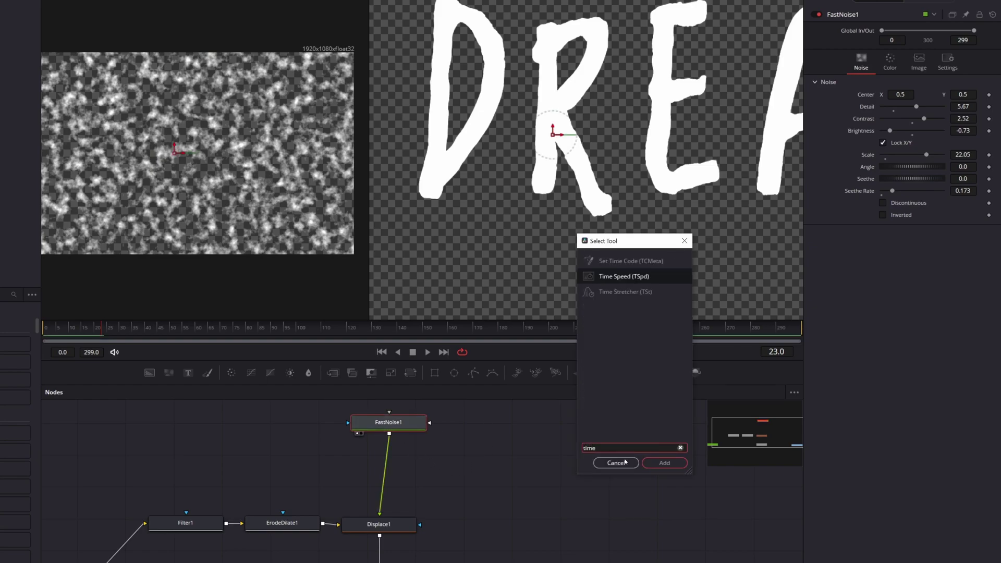
key("Down")
key("Return")
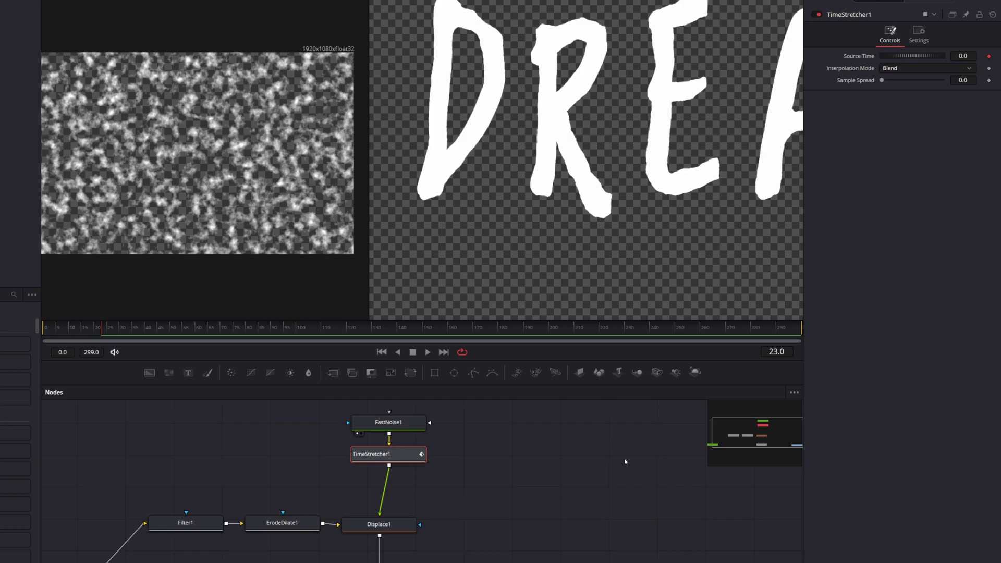
left_click(625, 461)
Step: Drive the Time Stretcher's Source Time with the expression floor(time/5)*5
left_click(367, 461)
right_click(860, 59)
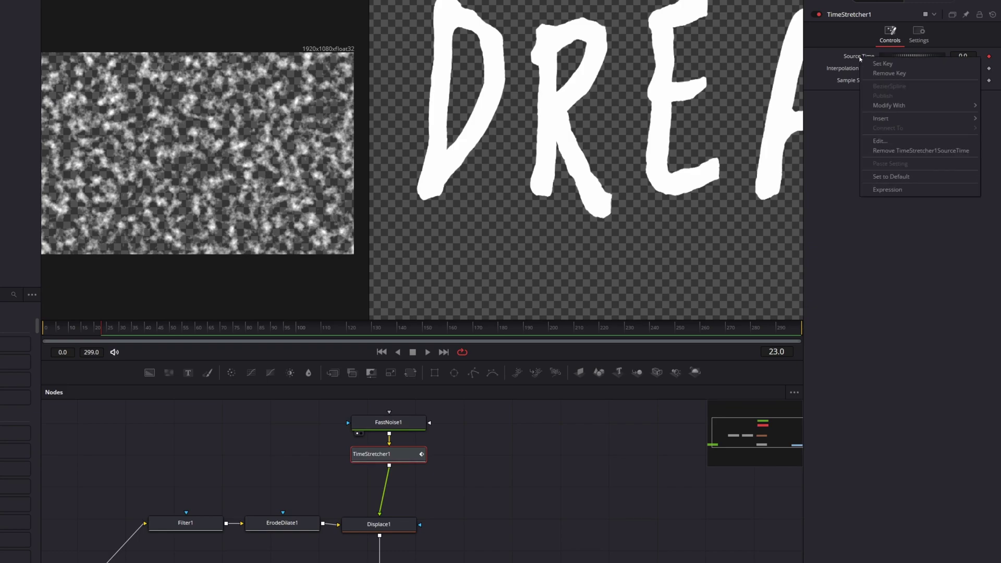
left_click(887, 190)
left_click_drag(912, 68, 855, 64)
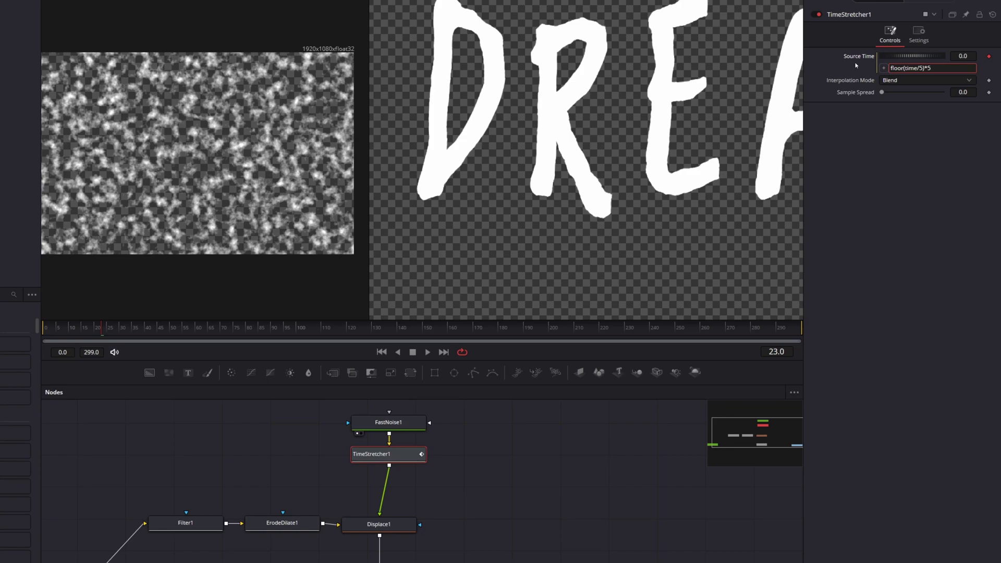
key("Return")
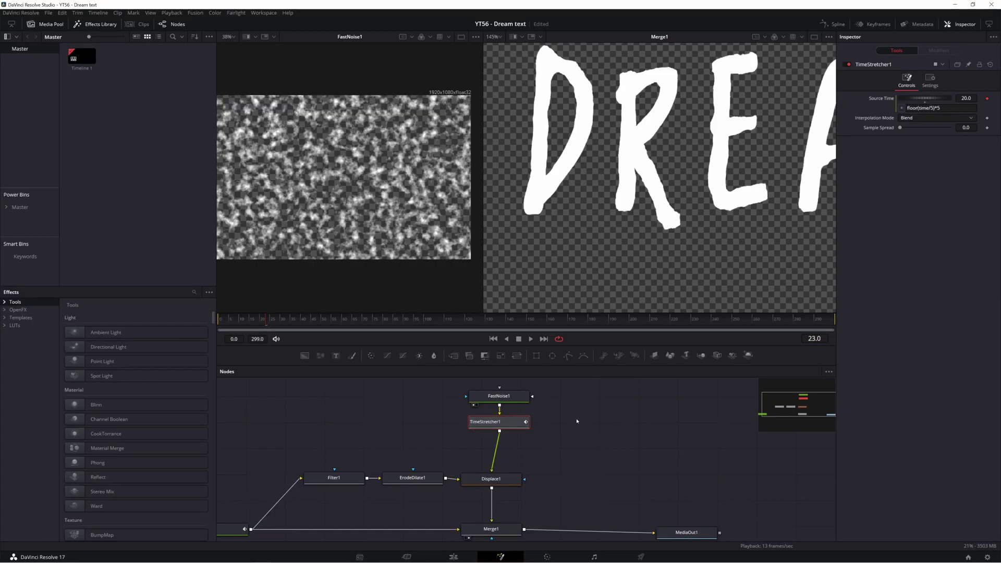
Step: Show the Time Stretcher output in the second viewer and scrub the timeline to compare it with the original Fast Noise
left_click(496, 402)
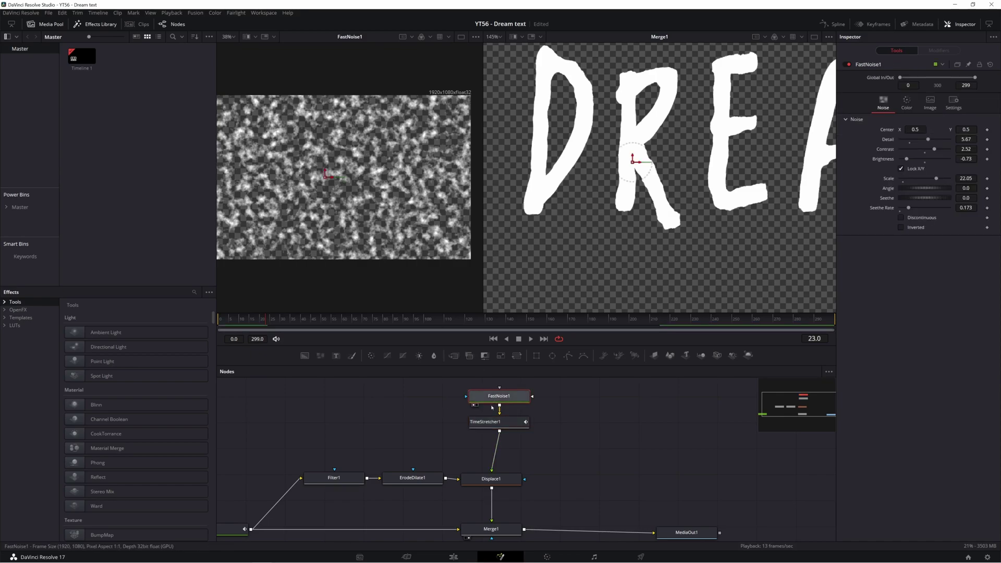
left_click(493, 422)
key("2")
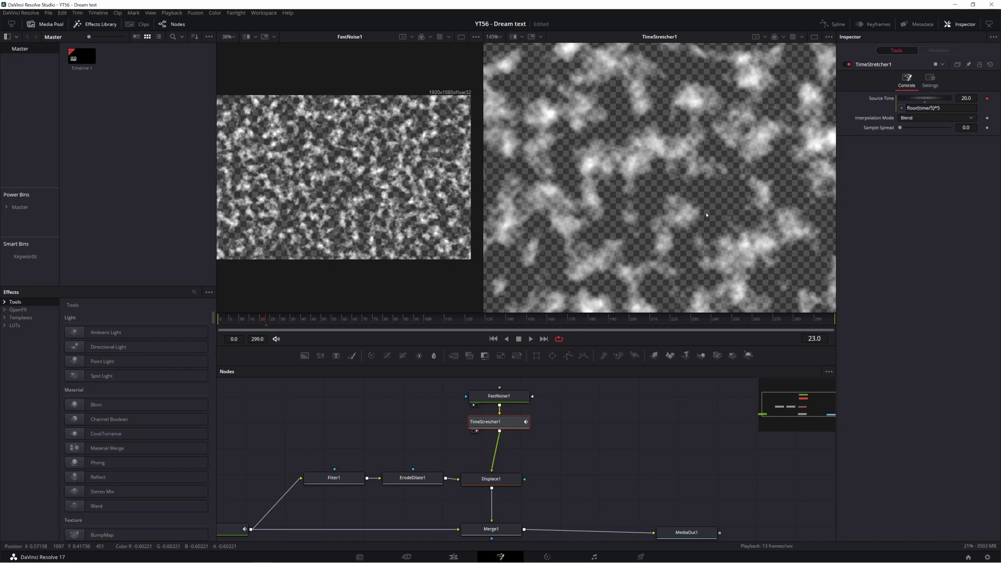
scroll(619, 251, "down", 8)
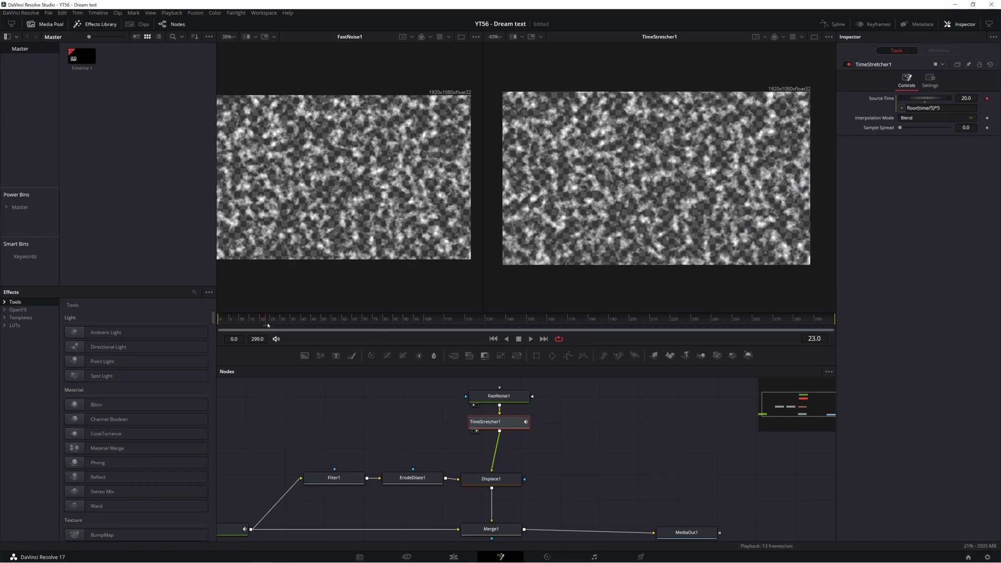
left_click_drag(268, 324, 427, 340)
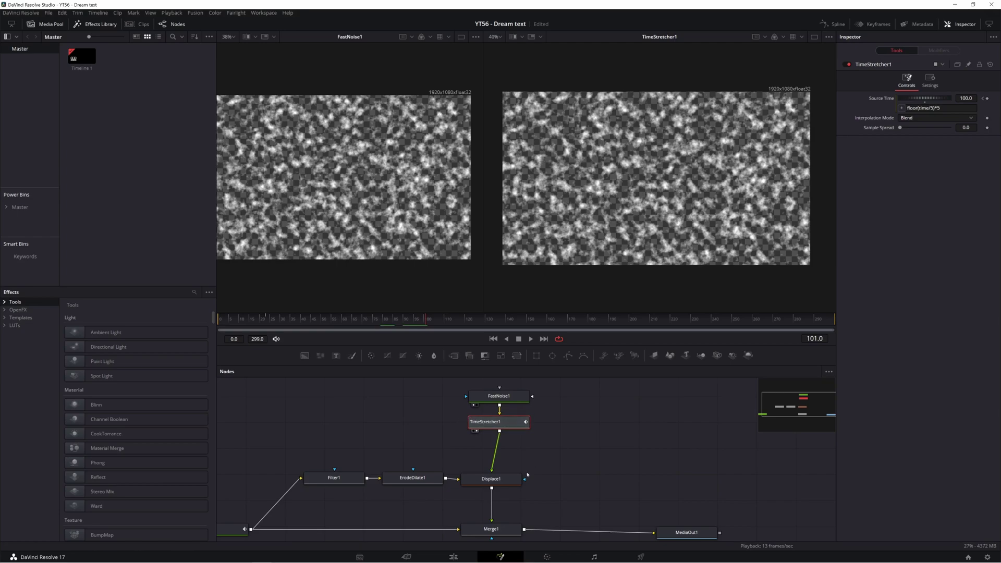
Step: Show the Displace node in the second viewer and scrub through the frames to examine the stepped outline motion
left_click_drag(619, 479, 648, 453)
left_click(521, 460)
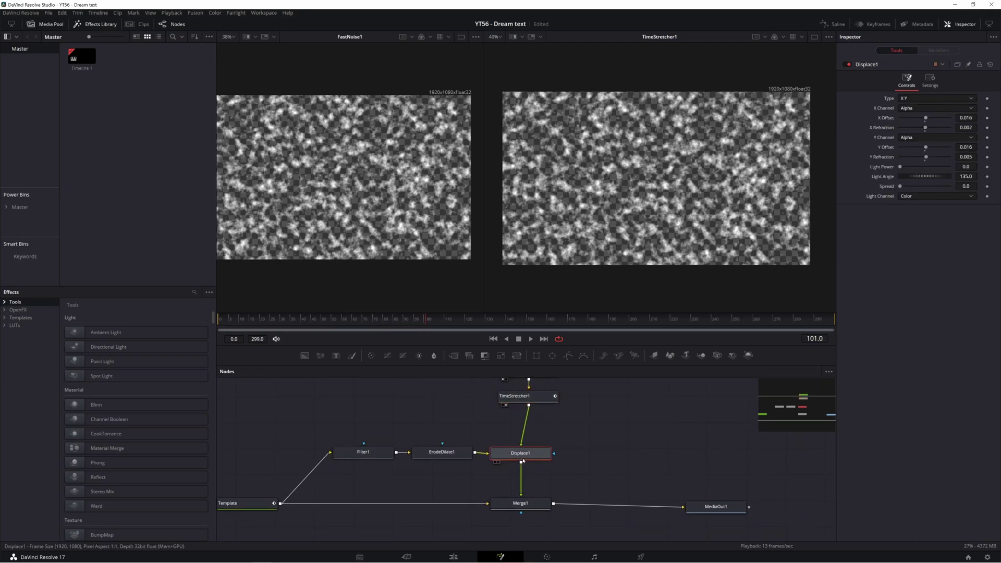
key("2")
scroll(633, 288, "up", 4)
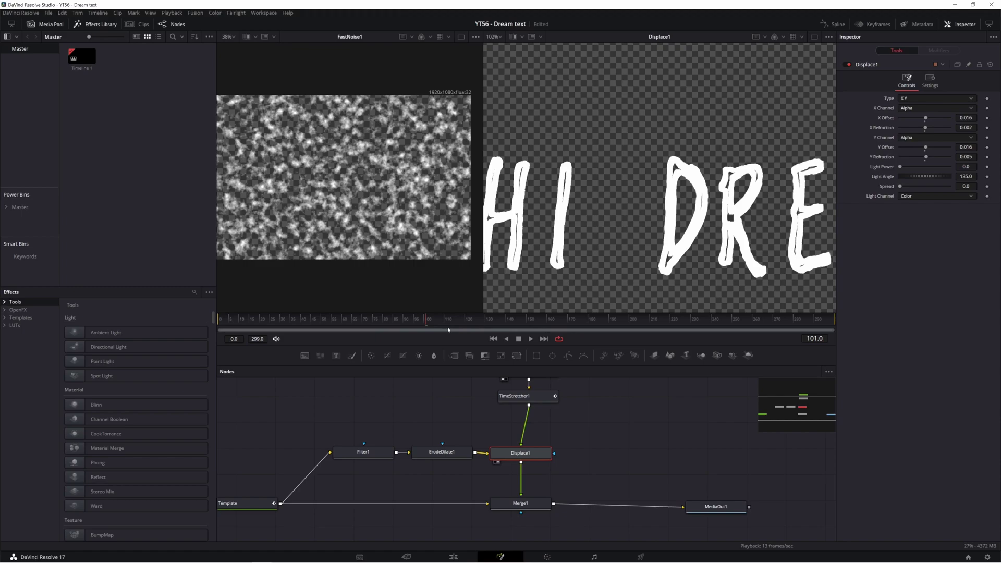
left_click_drag(429, 321, 641, 333)
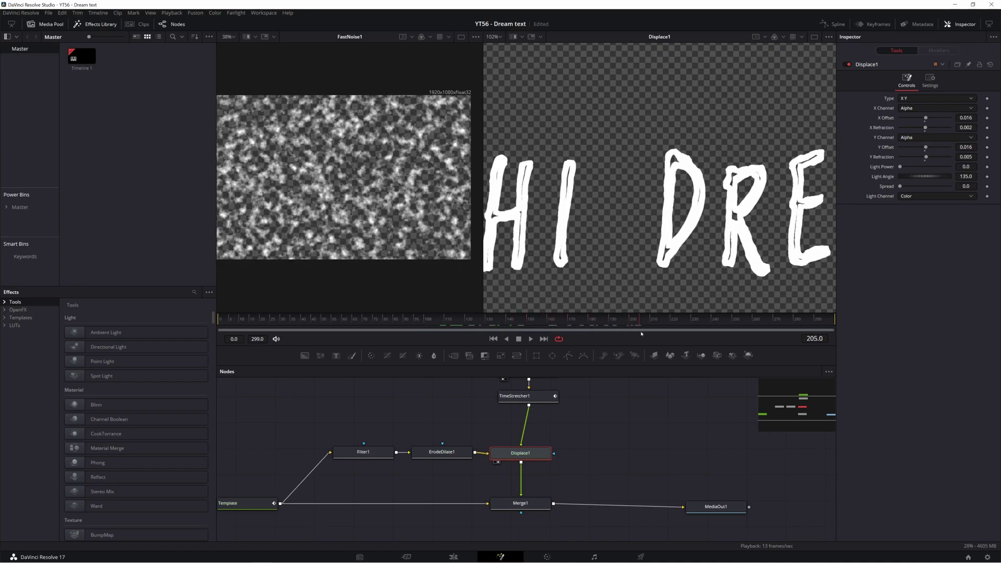
Step: Show MediaOut in the second viewer and play the composition to check the final text
left_click(704, 506)
key("2")
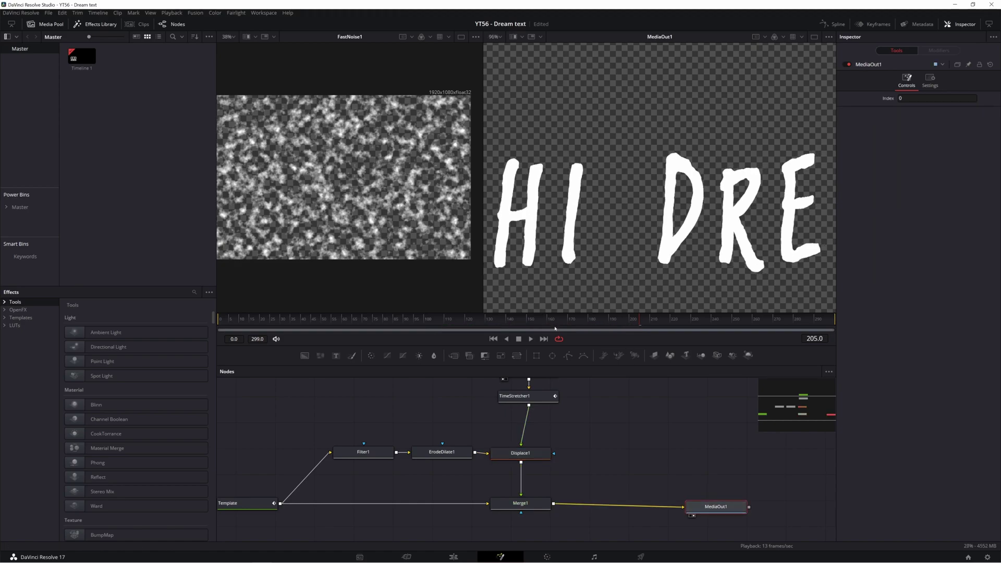
left_click(534, 324)
key("space")
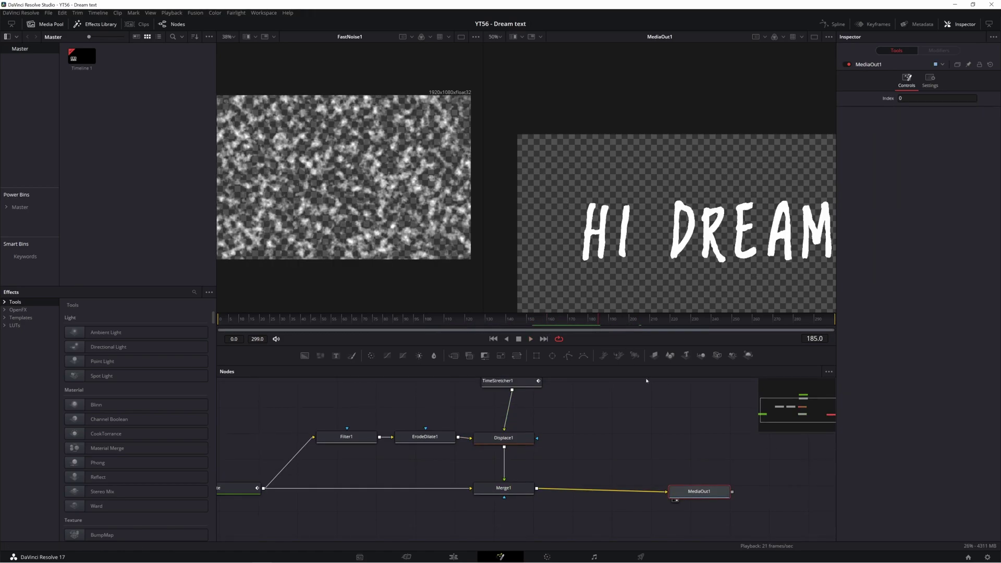
Step: Try replacing the Template node's text with "like this" and "OR THIS"
scroll(598, 413, "down", 2)
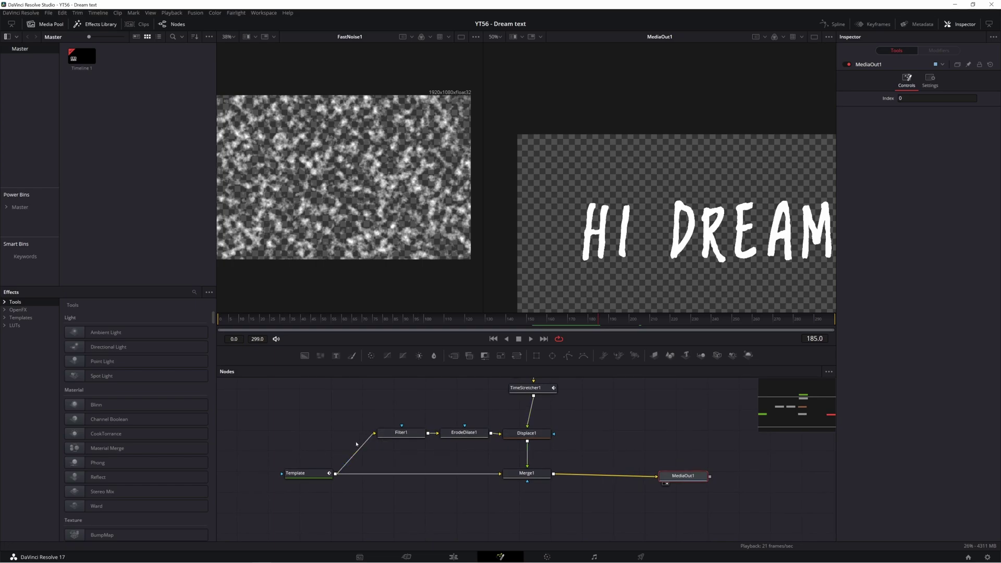
left_click_drag(357, 444, 298, 467)
left_click(242, 495)
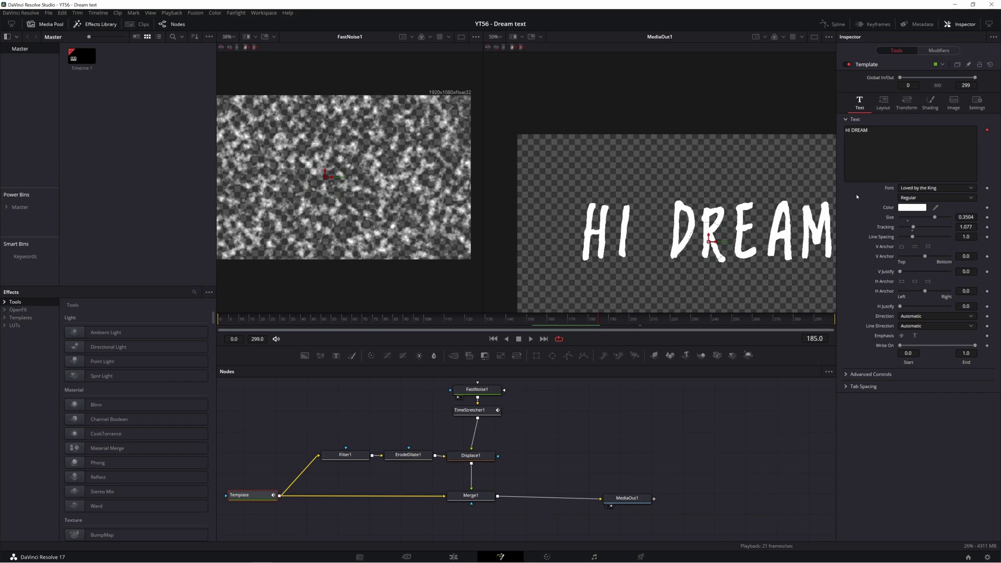
left_click_drag(876, 132, 836, 129)
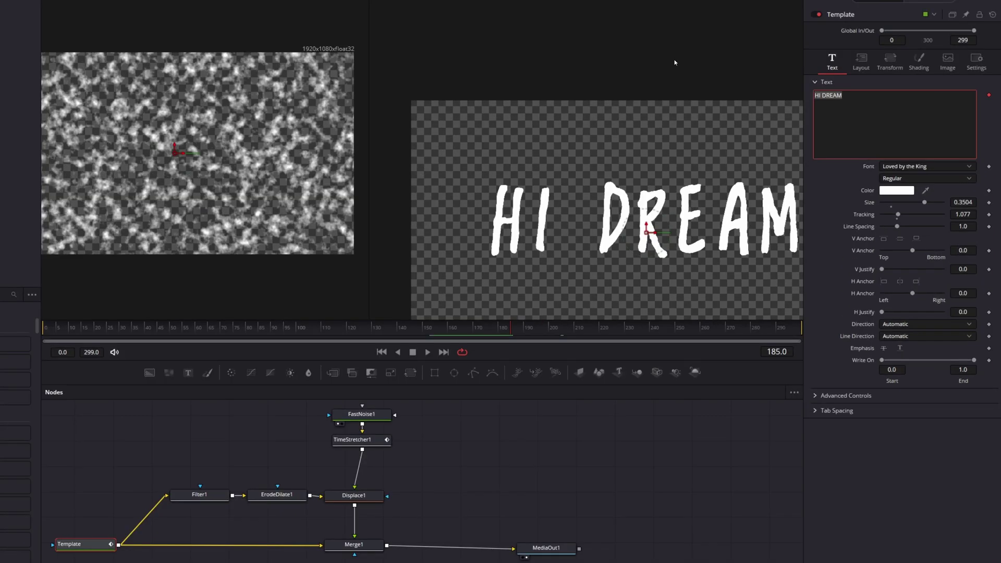
type("like this")
key("ctrl+a")
type("OR THIS")
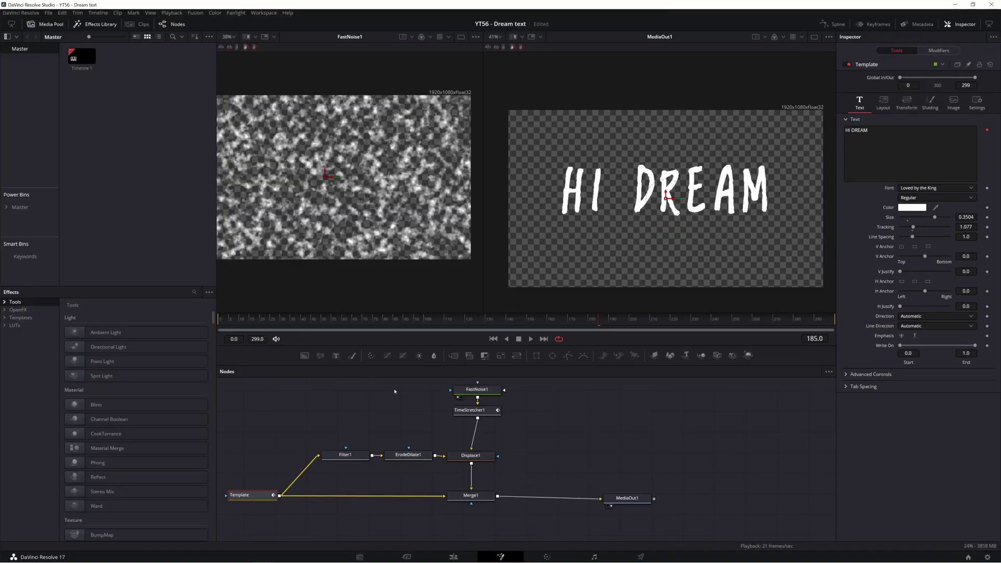
Step: Switch to the Edit page and play the second Text+ clip from its start to review the HI DREAM animation
left_click(629, 500)
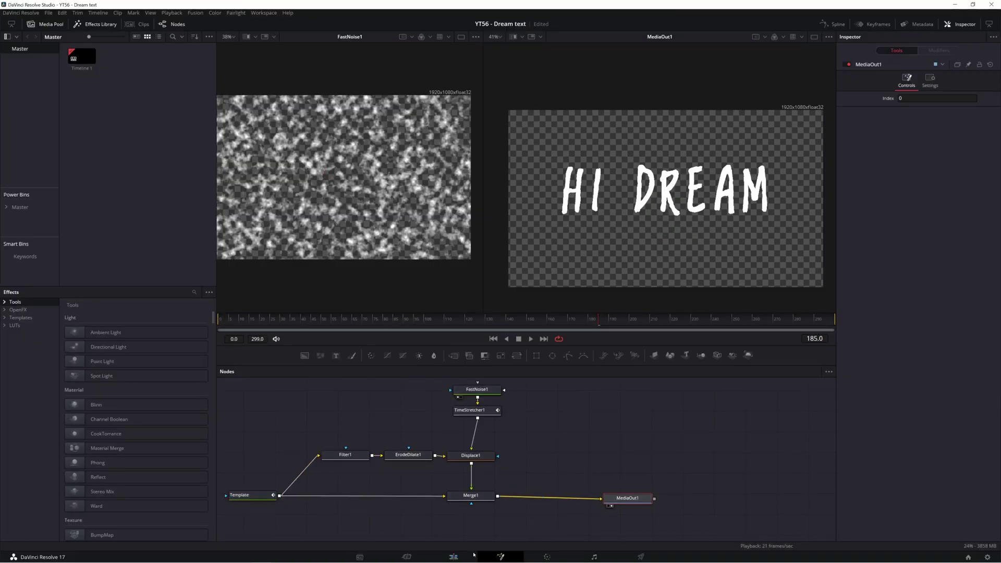
left_click(453, 557)
scroll(485, 222, "down", 5)
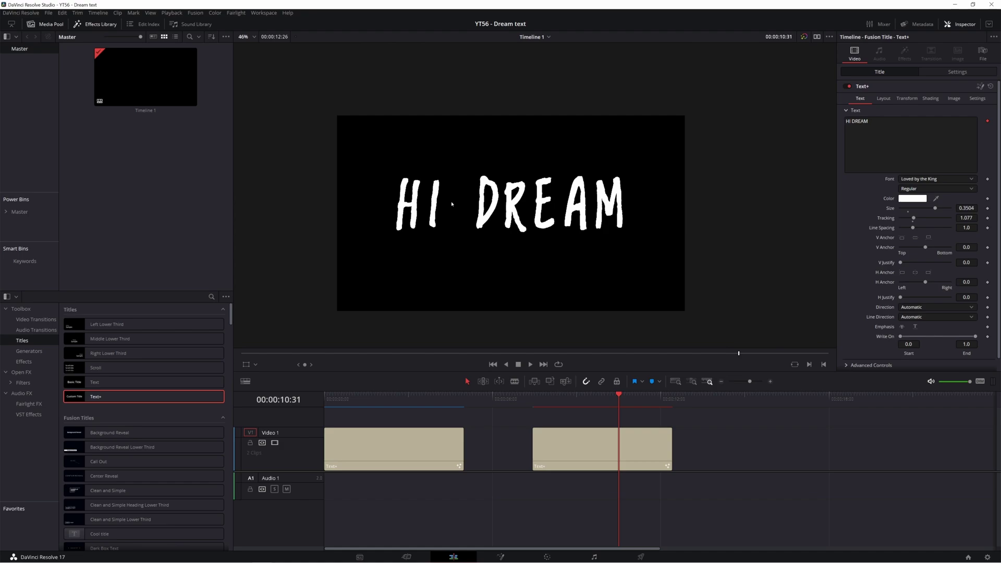
scroll(537, 219, "up", 2)
left_click_drag(543, 399, 564, 412)
key("space")
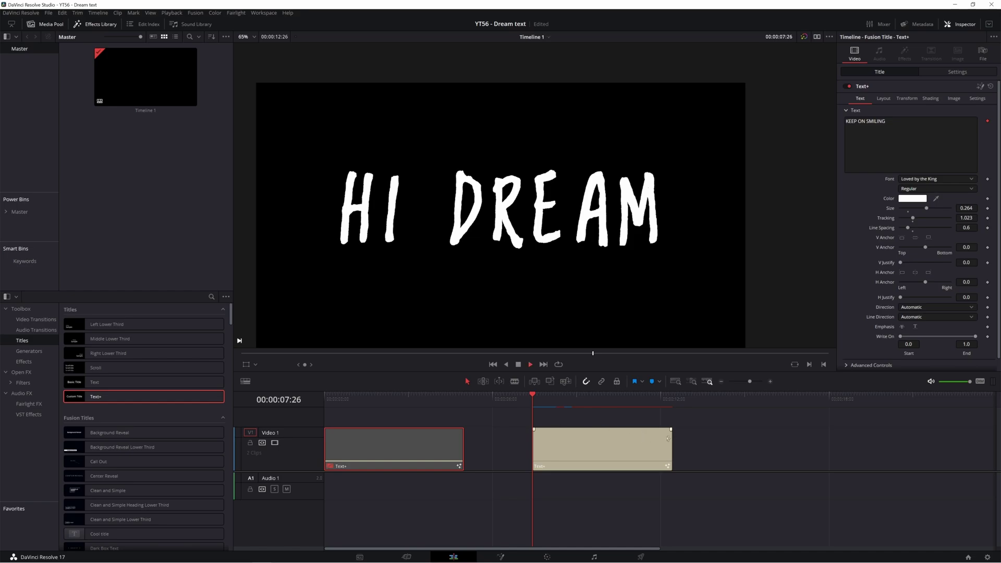
left_click(852, 433)
key("space")
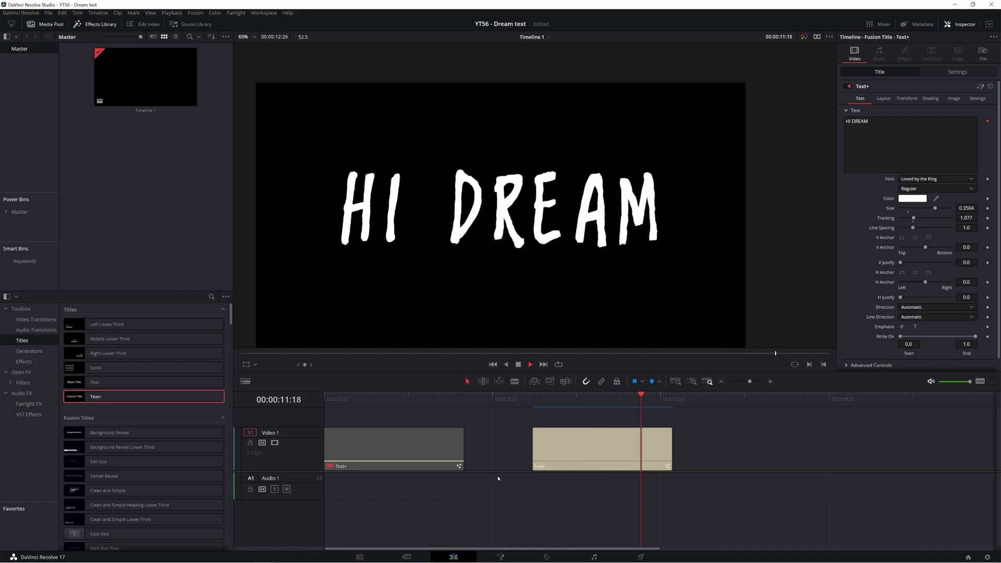
key("space")
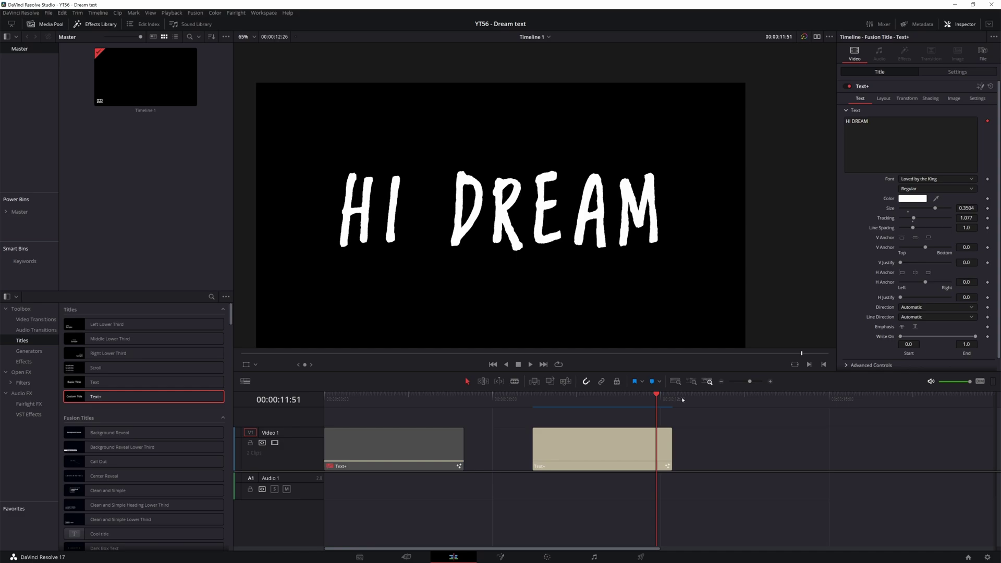
Step: Return to the Fusion page and install the Dream Text.drfx template bundle from the Dream text folder in File Explorer
left_click(501, 557)
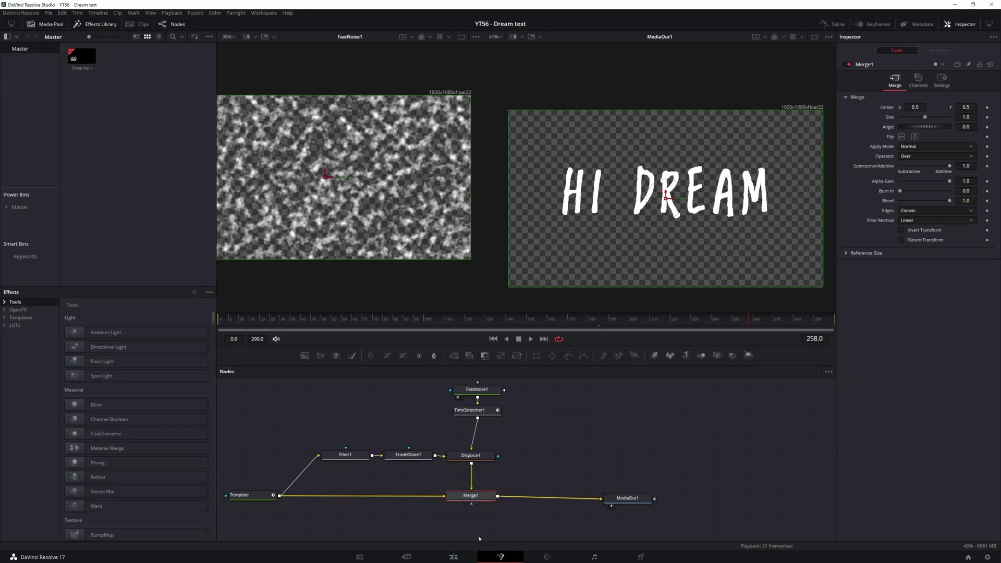
key("alt+Tab")
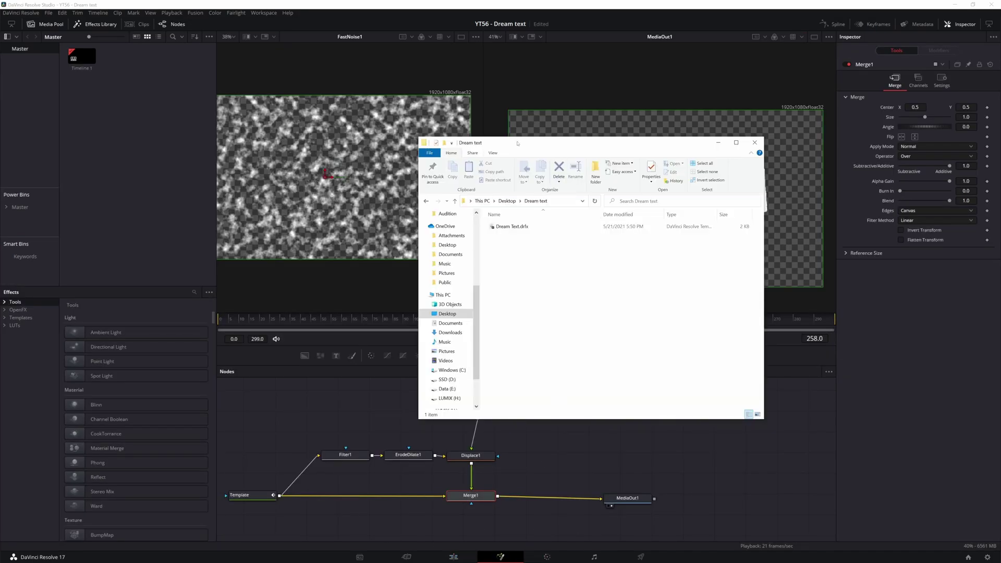
left_click_drag(518, 143, 541, 109)
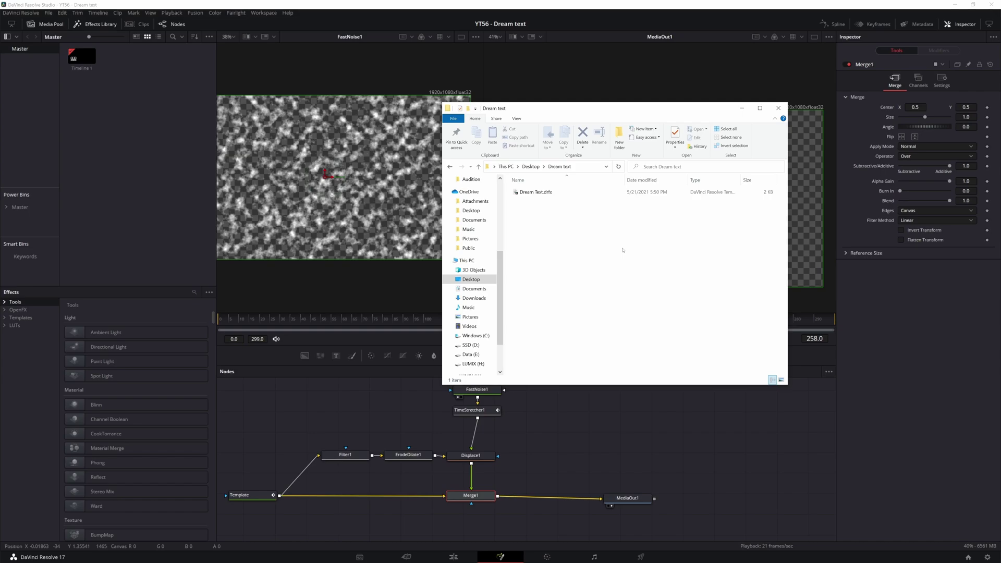
left_click_drag(522, 192, 584, 448)
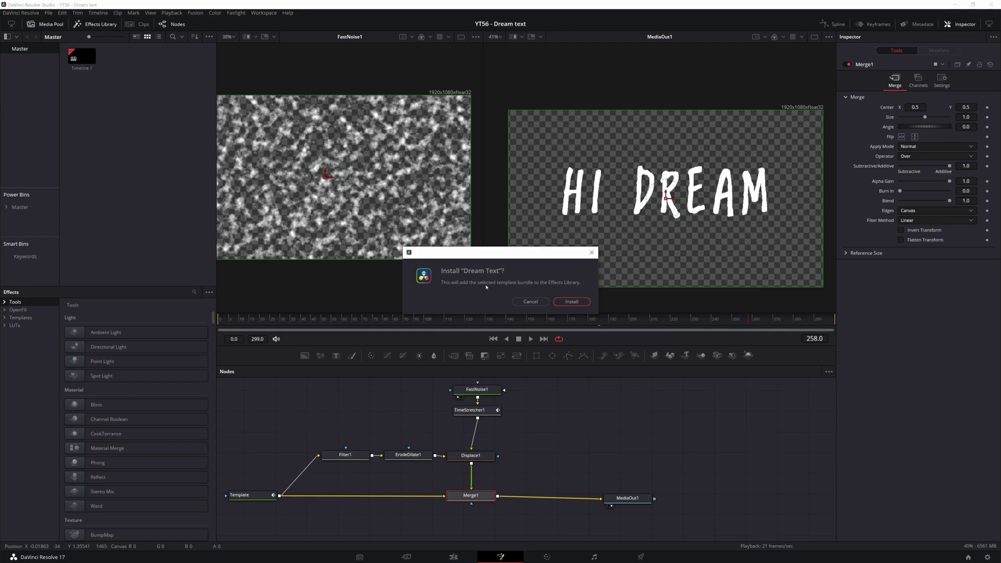
left_click(574, 302)
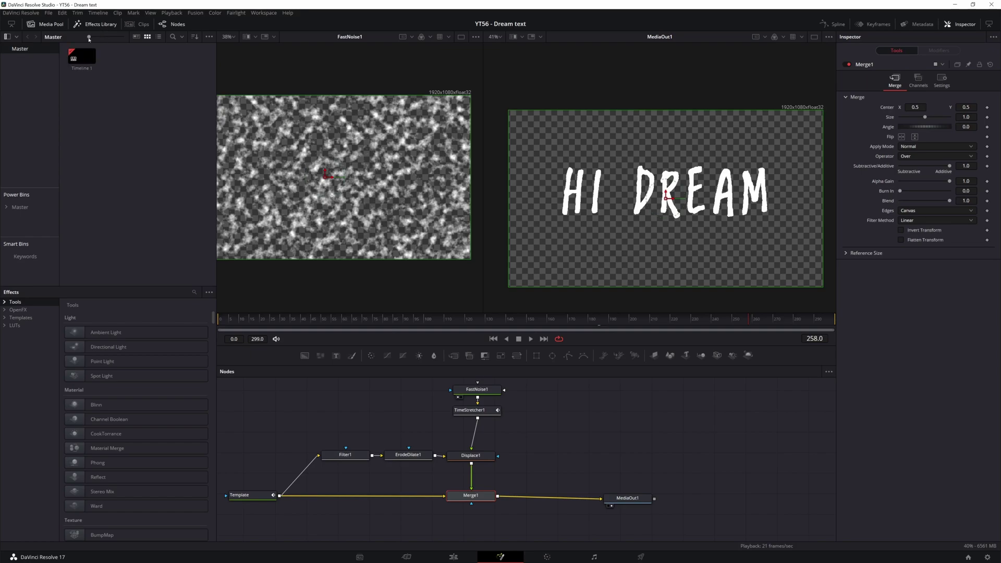
Step: Browse the Edit title templates in the effects library to find Dream Text
left_click(5, 317)
left_click(12, 333)
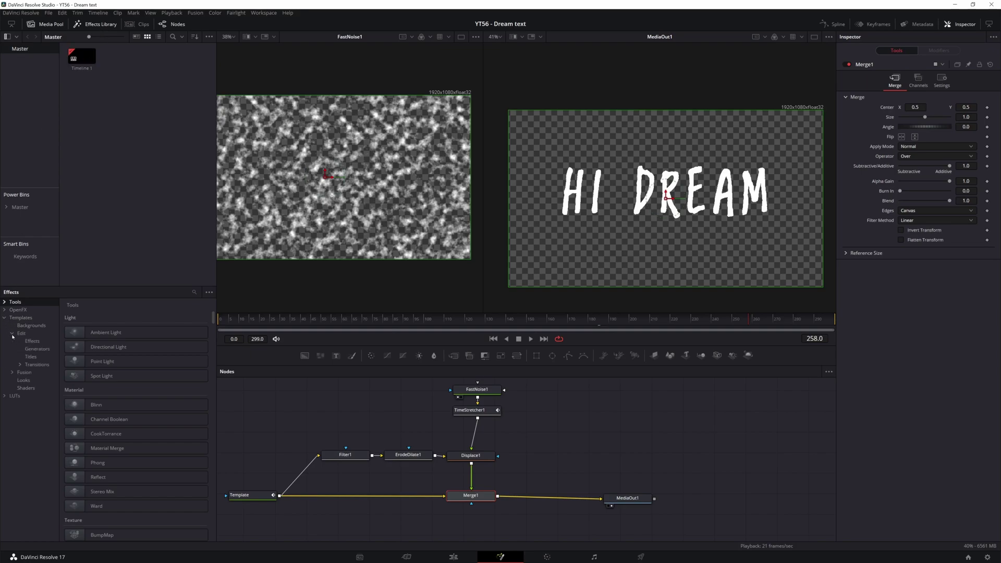
left_click(32, 357)
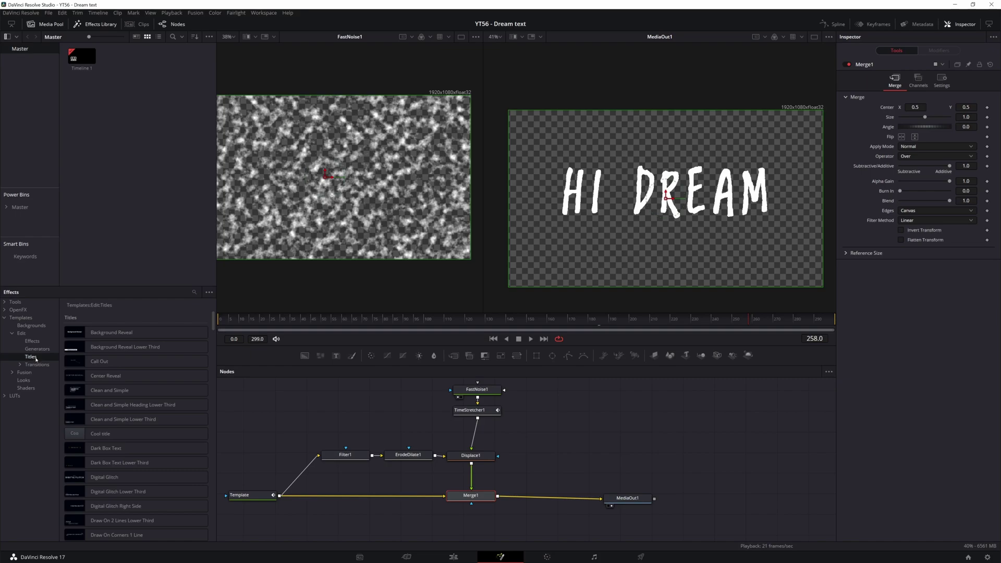
scroll(136, 332, "down", 5)
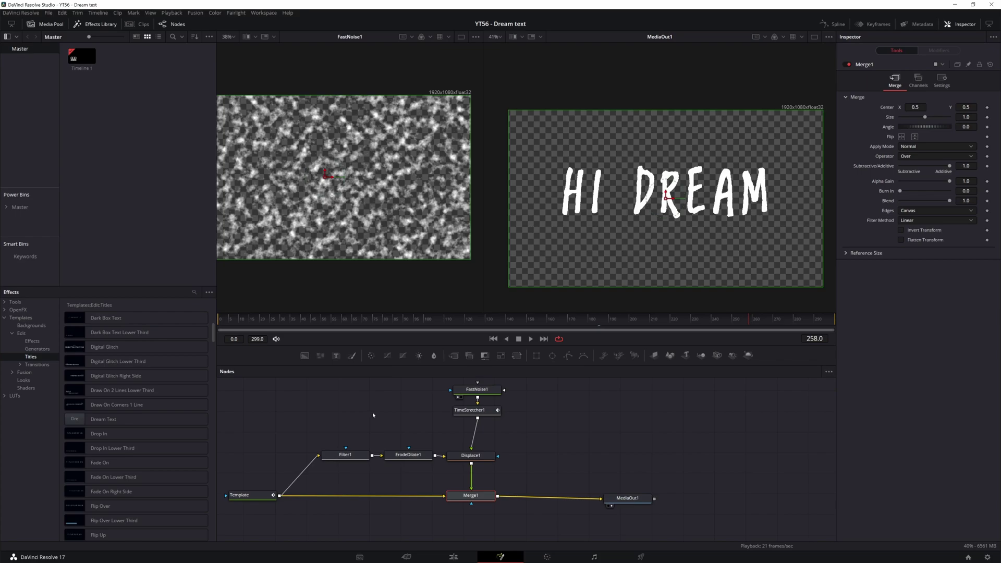
Step: Add the Dream Text Fusion title to Video 1 on the Edit page timeline, after the existing clips, and preview it
key("shift+4")
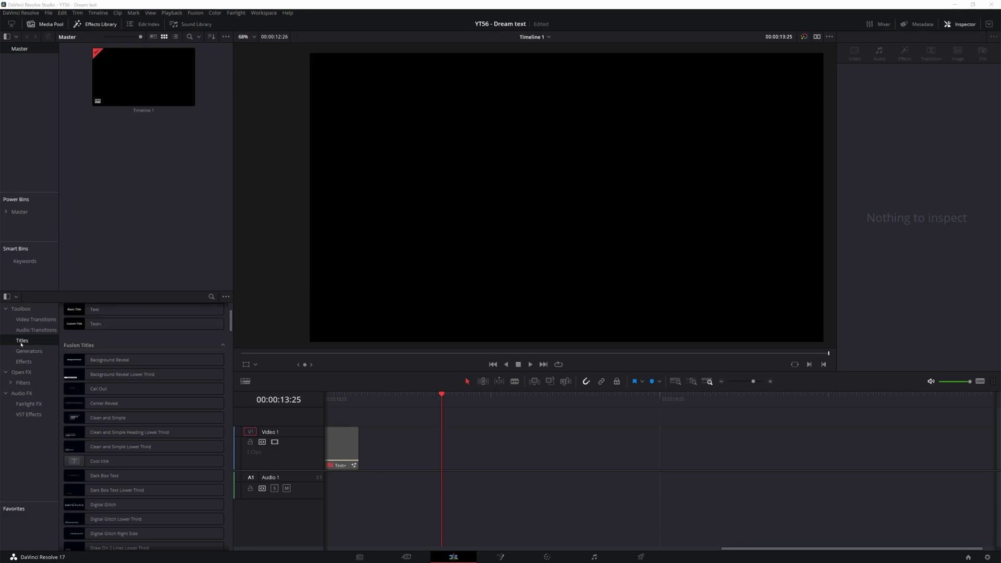
scroll(98, 404, "down", 5)
mouse_move(97, 396)
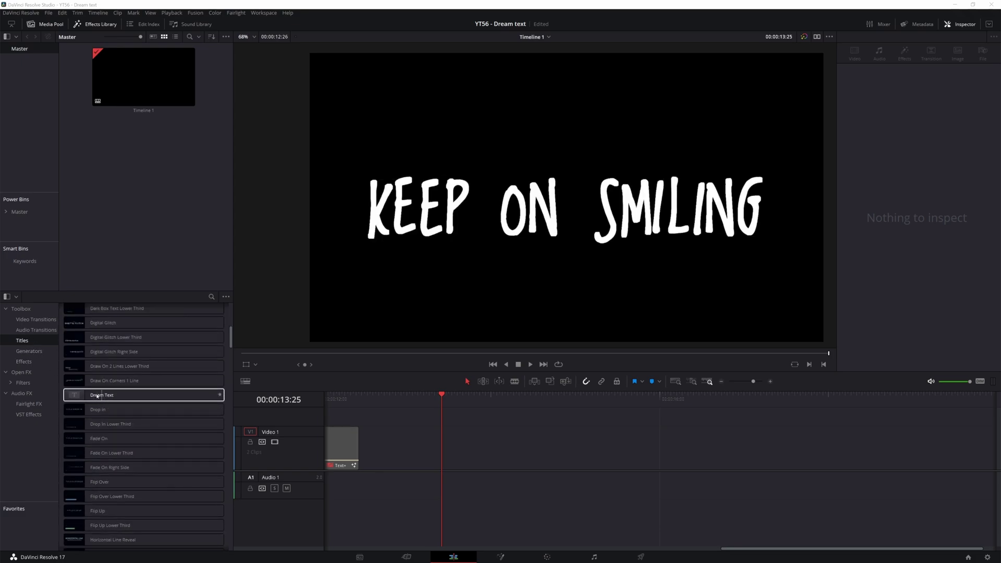
left_click_drag(98, 396, 404, 446)
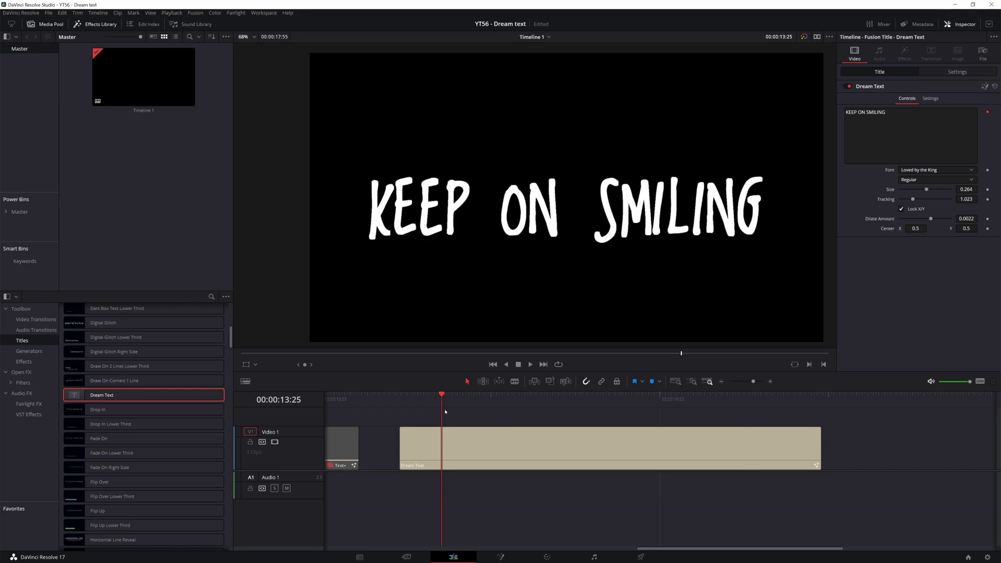
key("space")
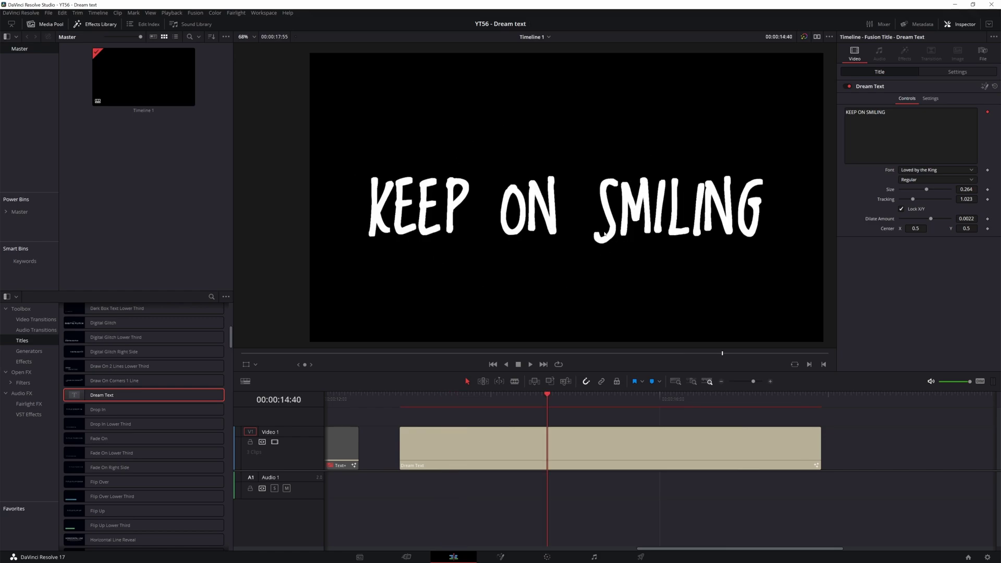
Step: Set the Dream Text title to "WHATEVER YOU WANT" with size 0.2175, tracking 1.044, dilate amount 0.00035 and center X 0.506
left_click(936, 138)
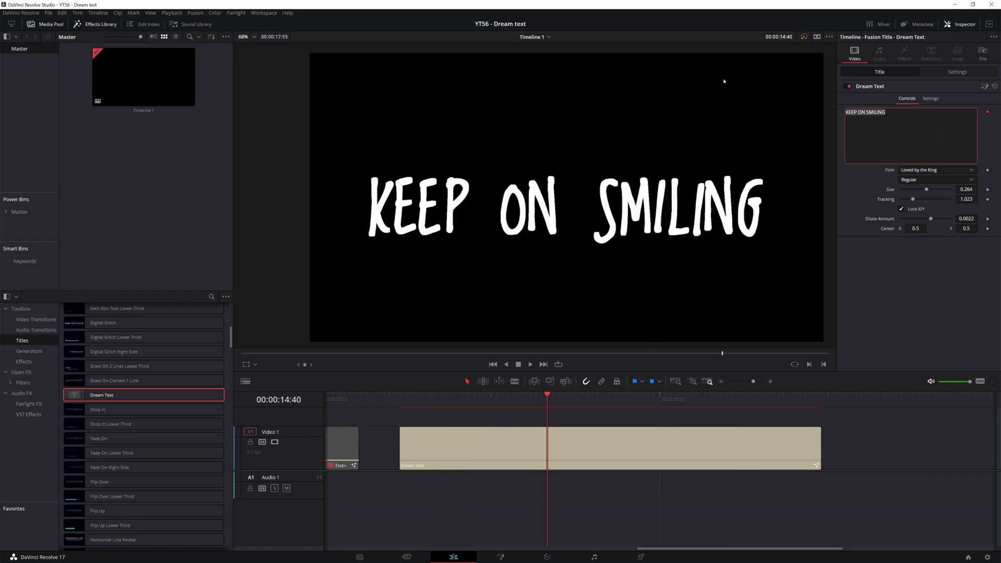
type("WHATEVER YOU WANT")
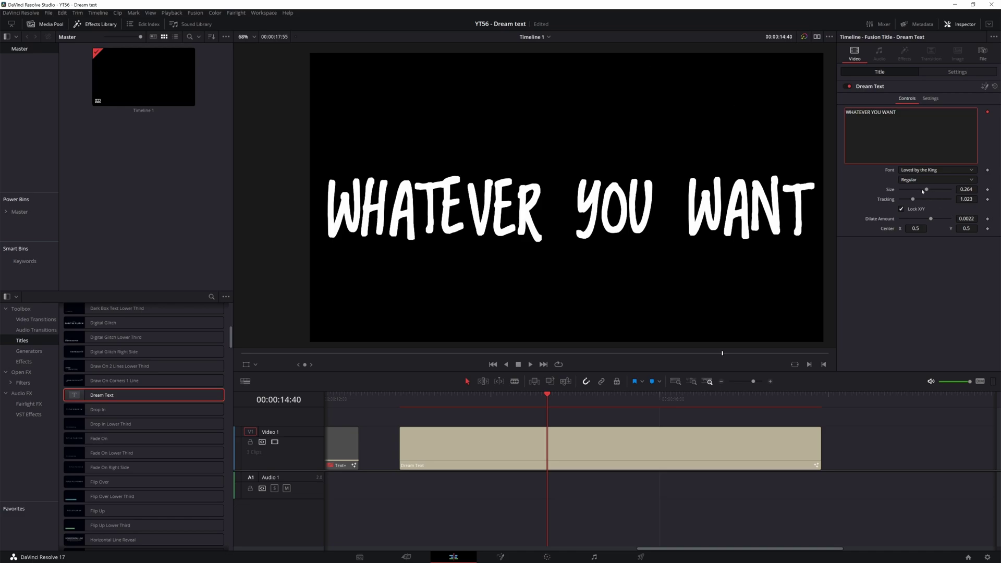
left_click(960, 195)
left_click_drag(965, 189, 939, 190)
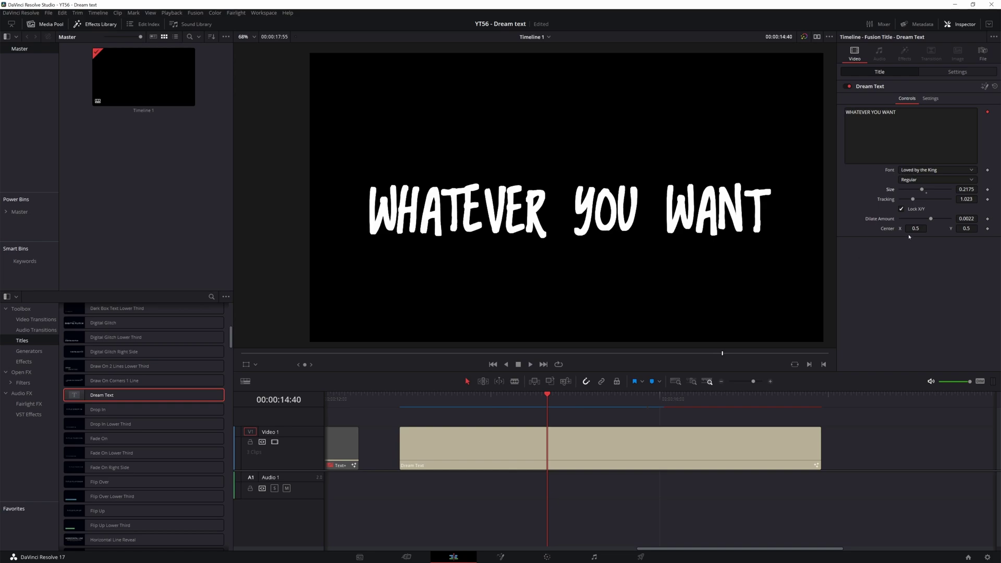
mouse_move(966, 199)
left_mouse_down()
mouse_move(975, 199)
mouse_move(964, 219)
mouse_move(922, 230)
left_mouse_up()
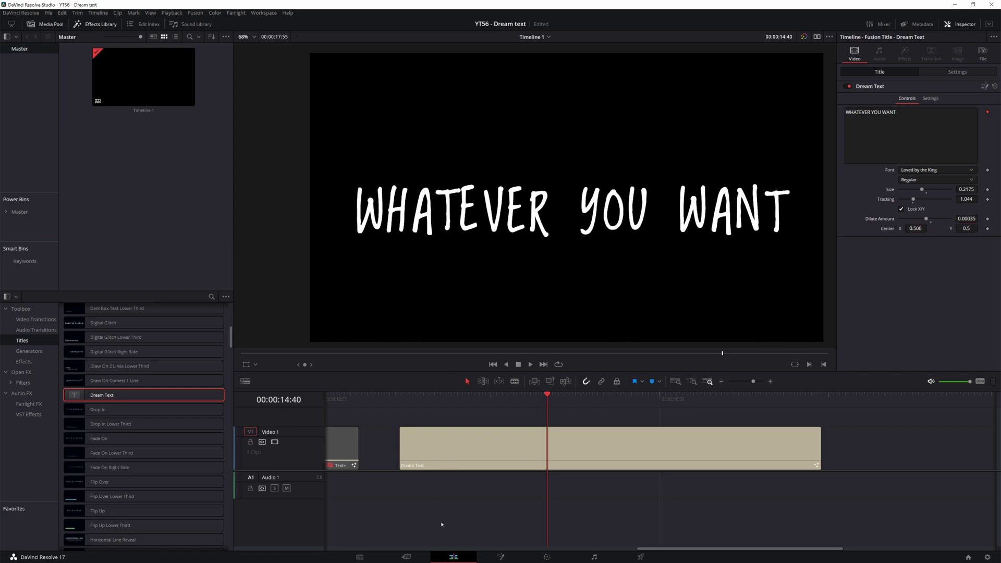
Step: Play the customized Dream Text clip from near its start several times to review its wobble
left_click(401, 400)
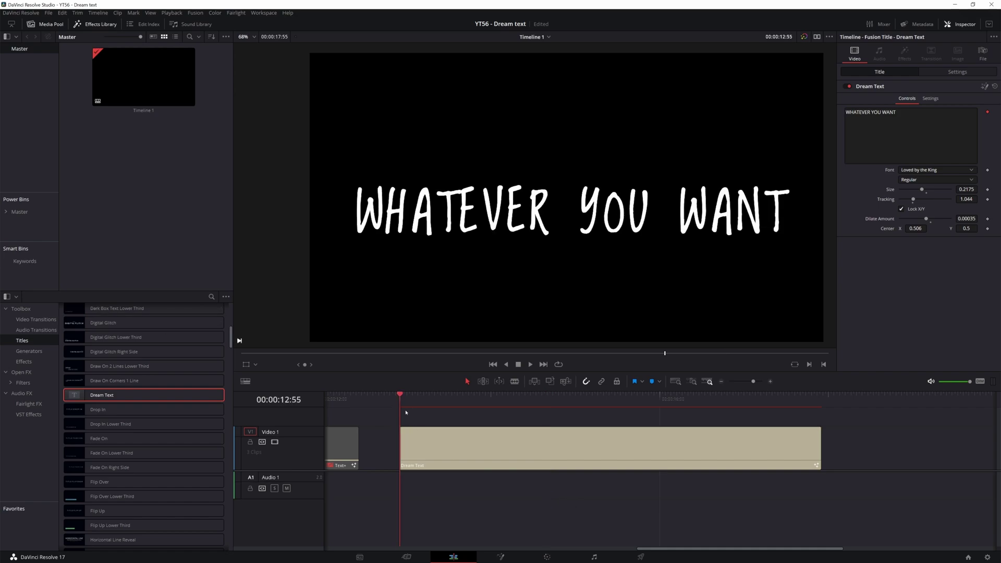
key("space")
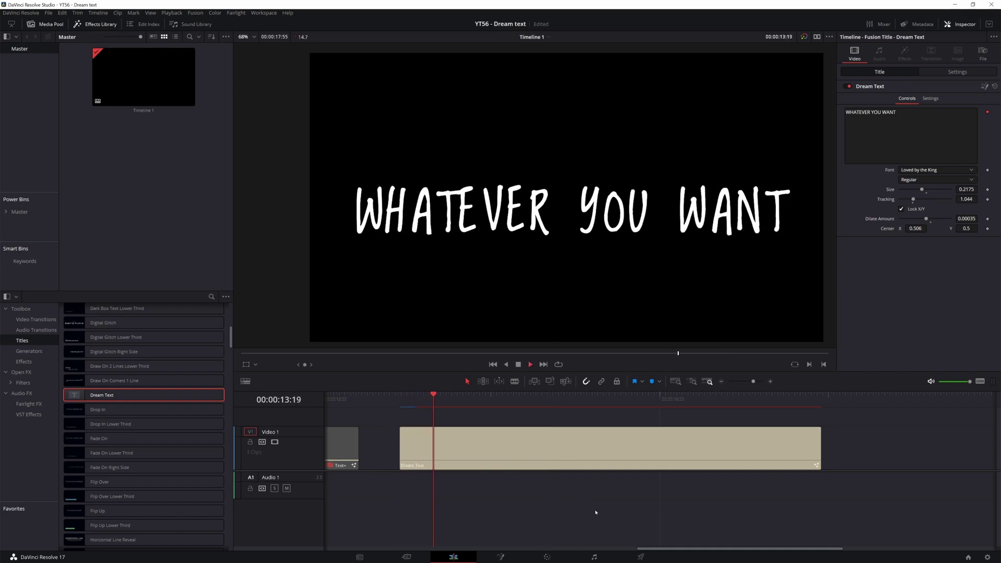
left_click(596, 512)
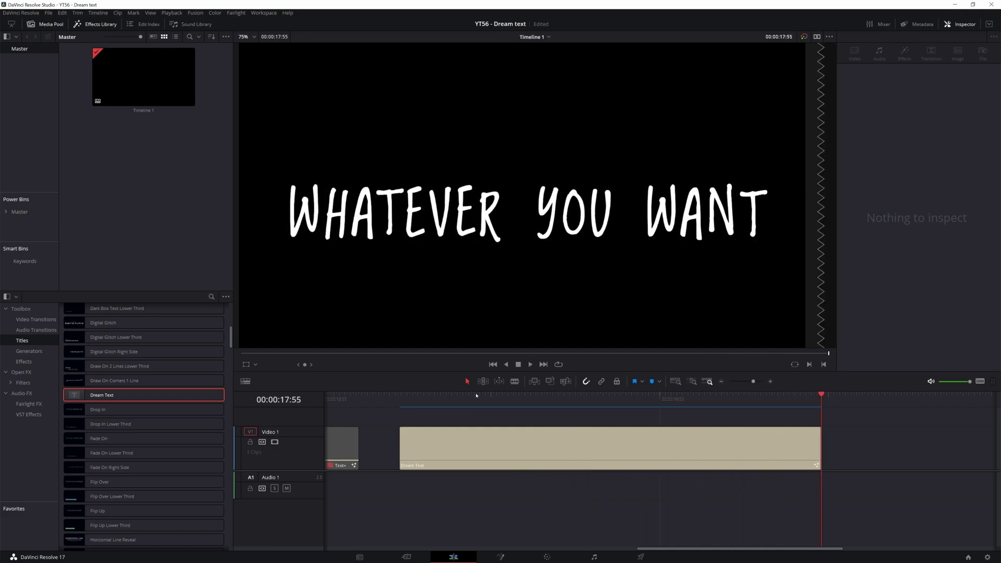
left_click(423, 396)
key("space")
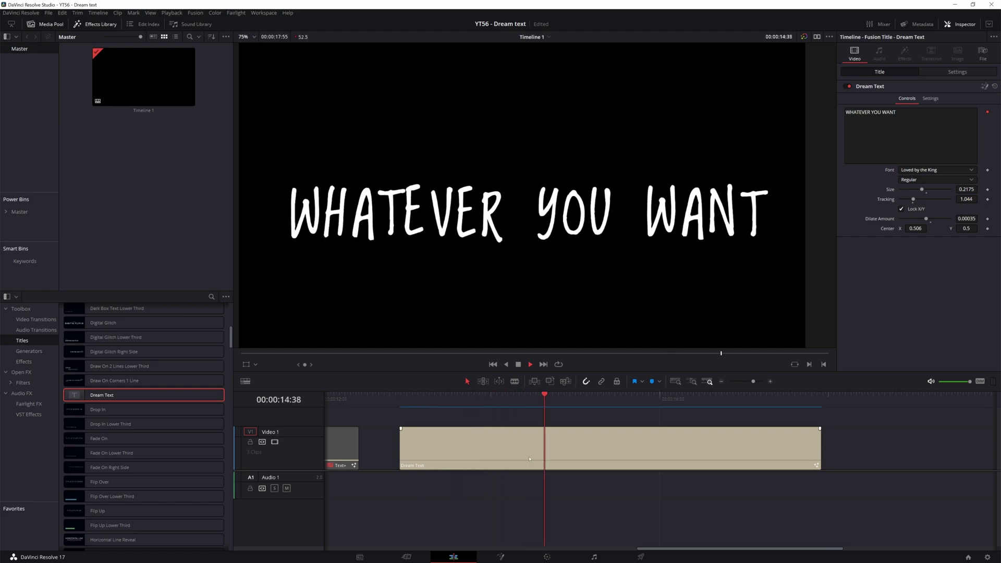
left_click(433, 399)
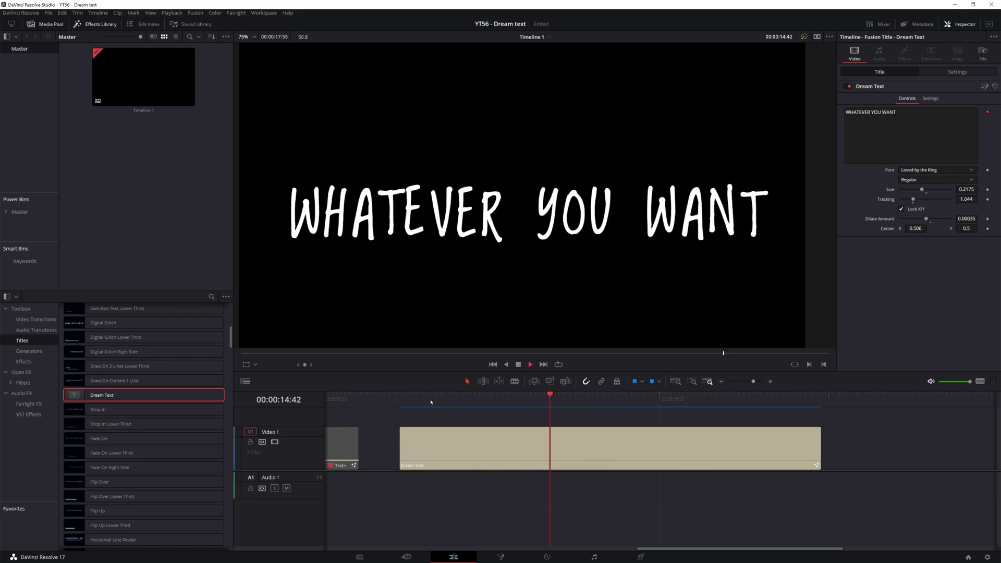